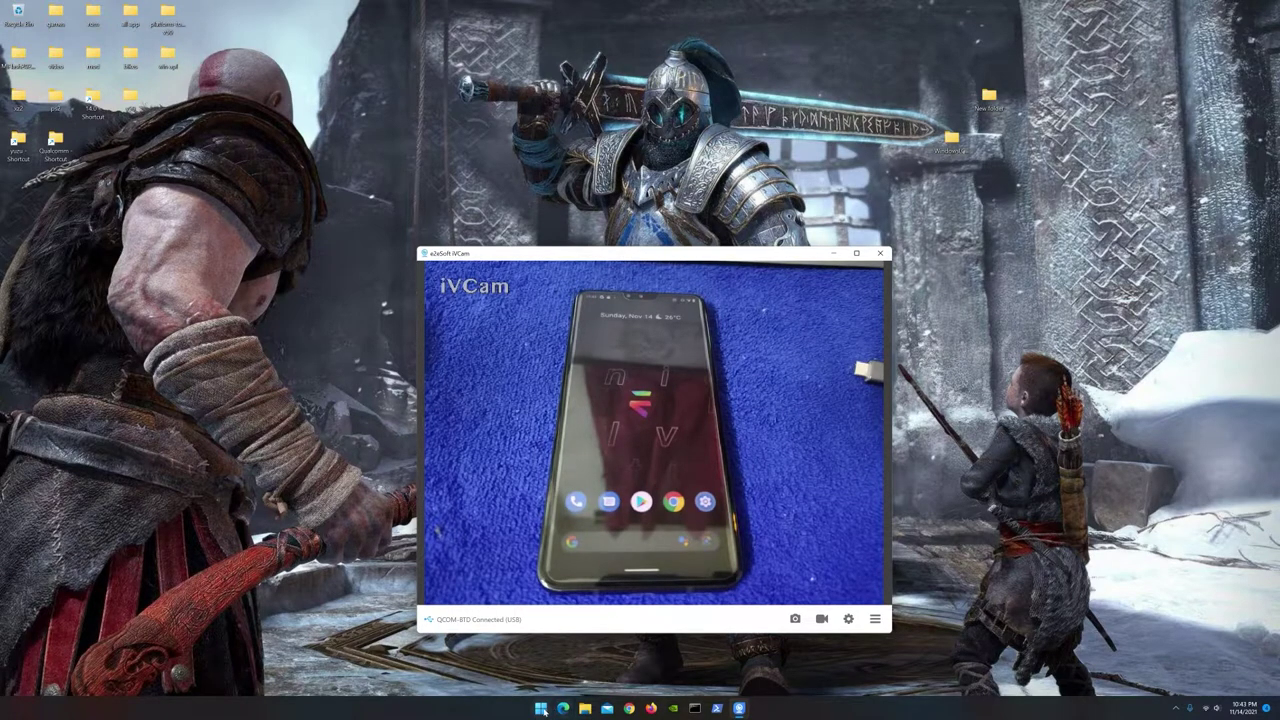
Open Control Panel and bring up the list of installed programs for uninstalling or changing.
{"action": "left_click", "coordinate": [540, 708]}
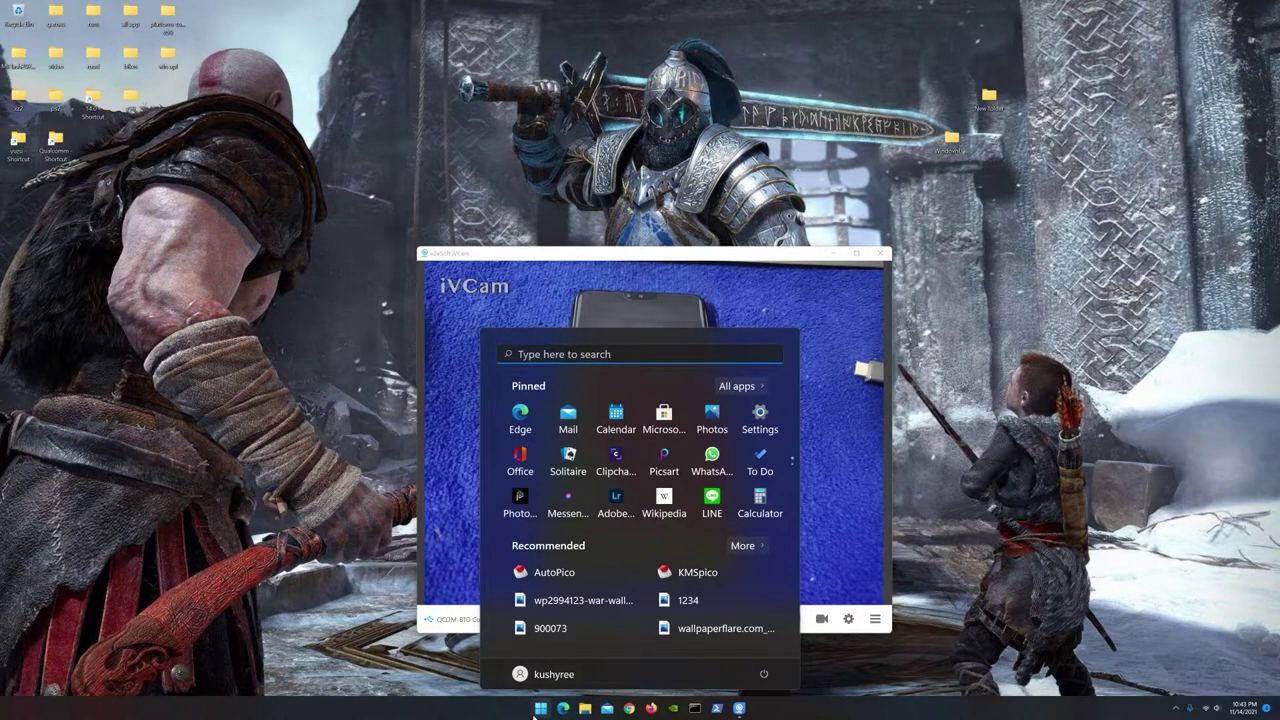
{"action": "right_click", "coordinate": [537, 710]}
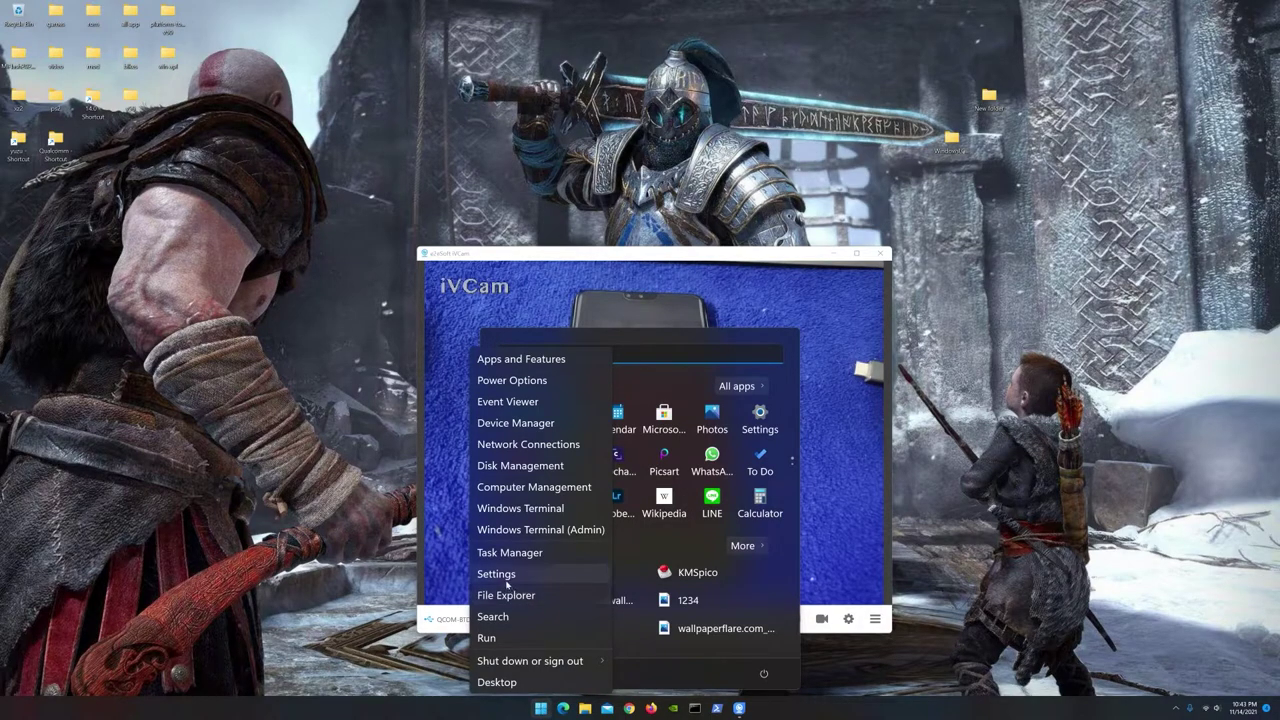
{"action": "left_click", "coordinate": [492, 617]}
{"action": "left_click", "coordinate": [557, 590]}
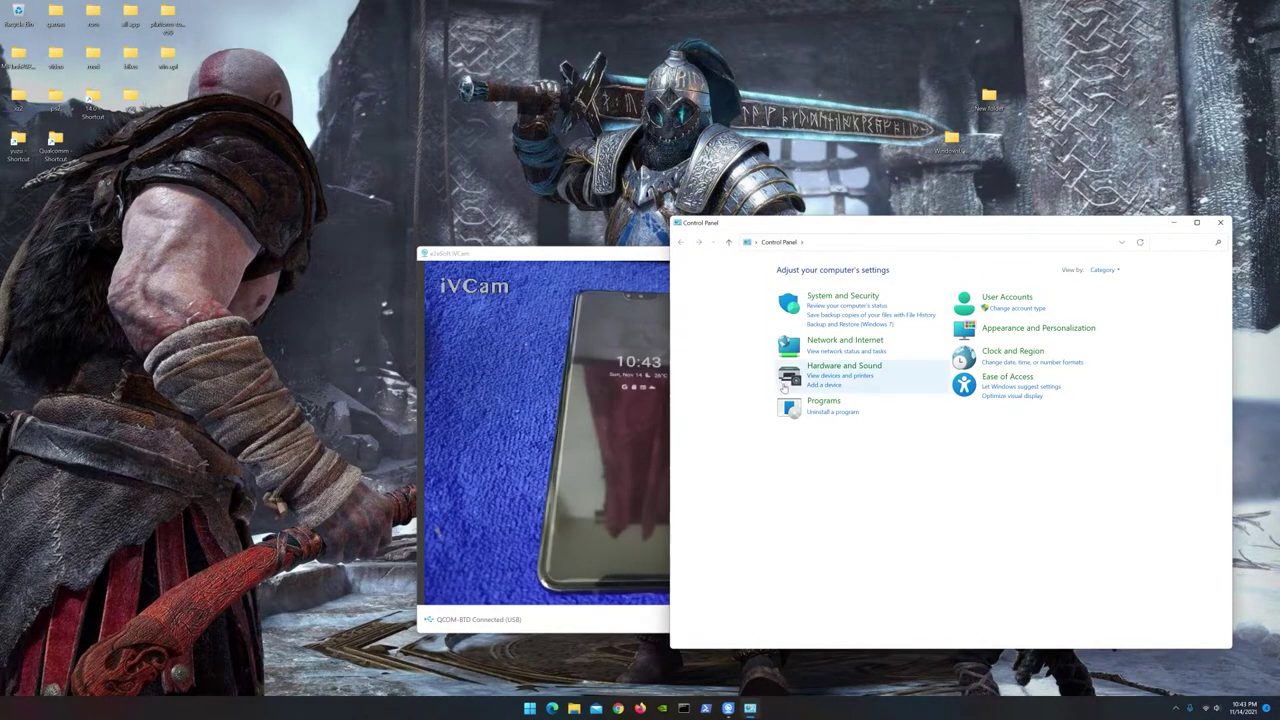
{"action": "left_click", "coordinate": [826, 412]}
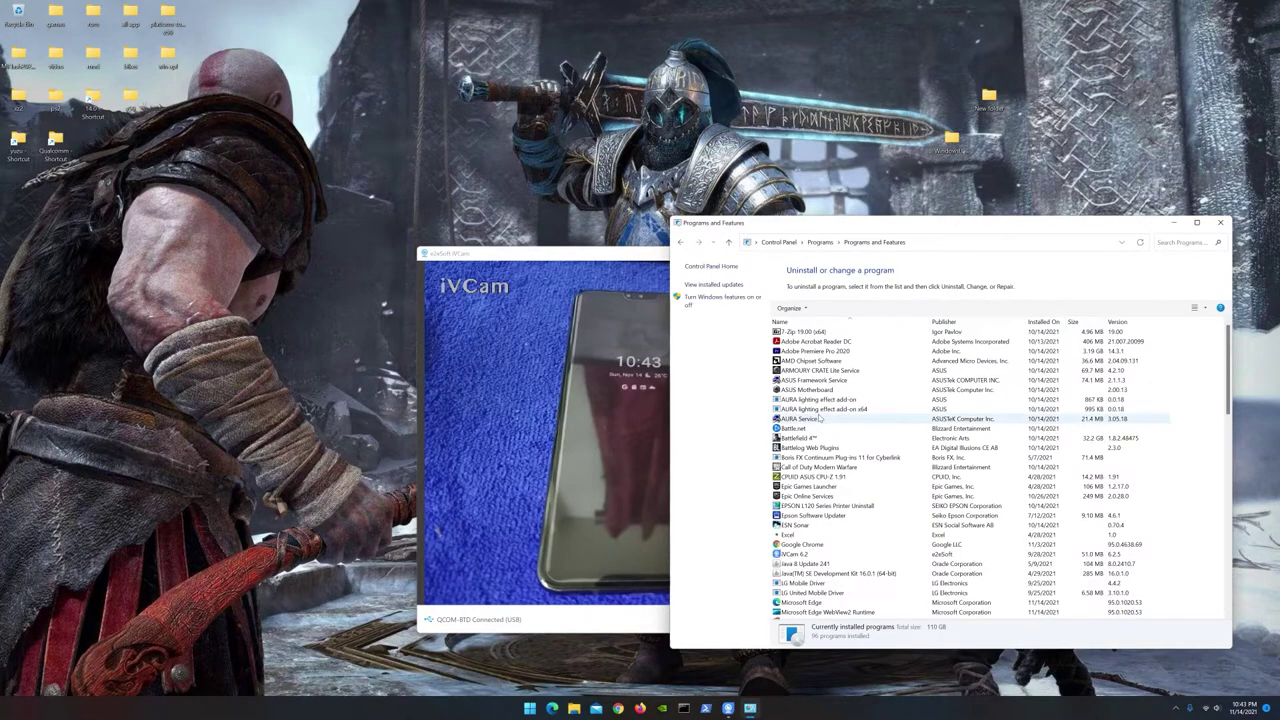
Check the installed programs list for the LG Mobile Driver and LG United Mobile Driver entries.
{"action": "left_click_drag", "start_coordinate": [938, 227], "coordinate": [590, 155]}
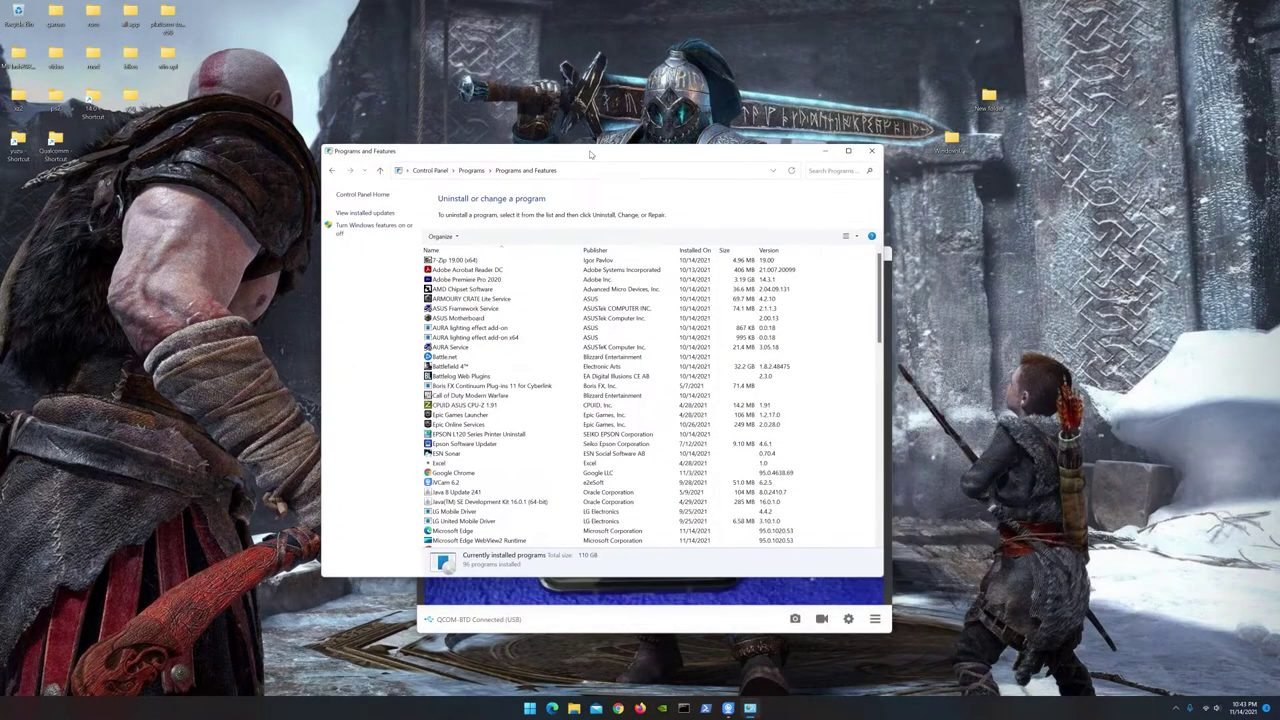
{"action": "scroll", "coordinate": [650, 405], "scroll_direction": "down", "scroll_amount": 5}
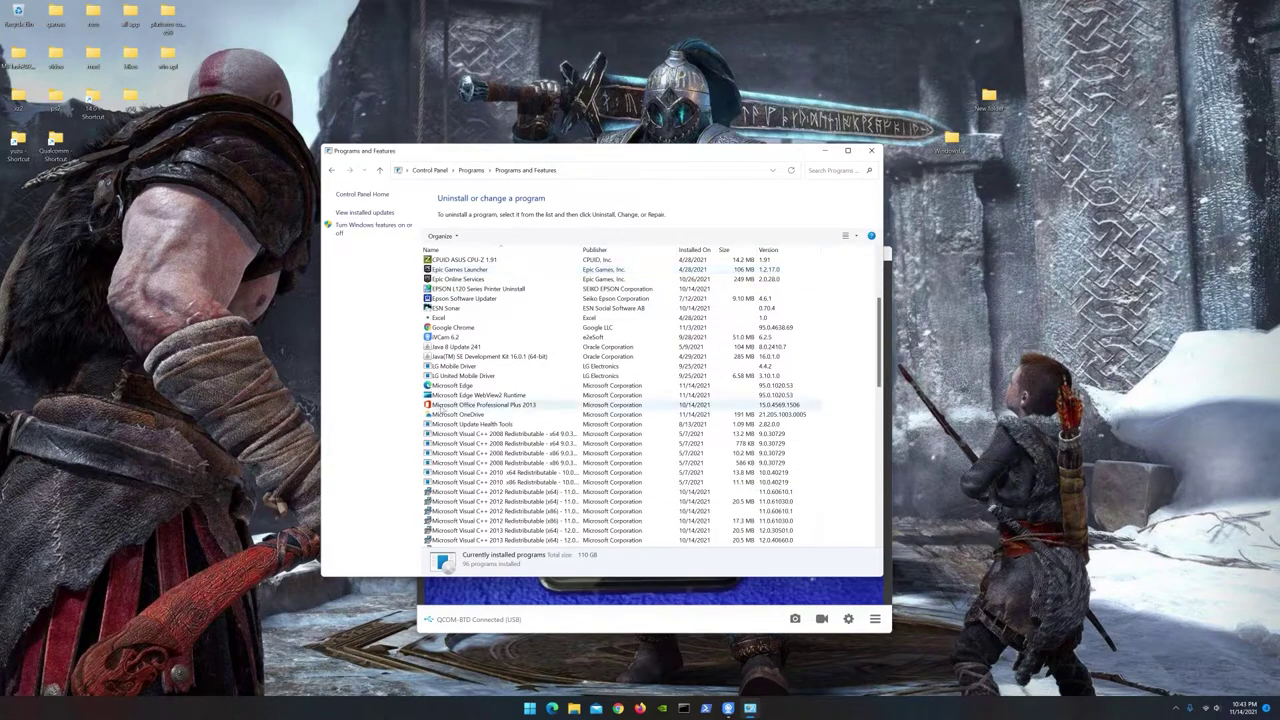
{"action": "left_click", "coordinate": [457, 367]}
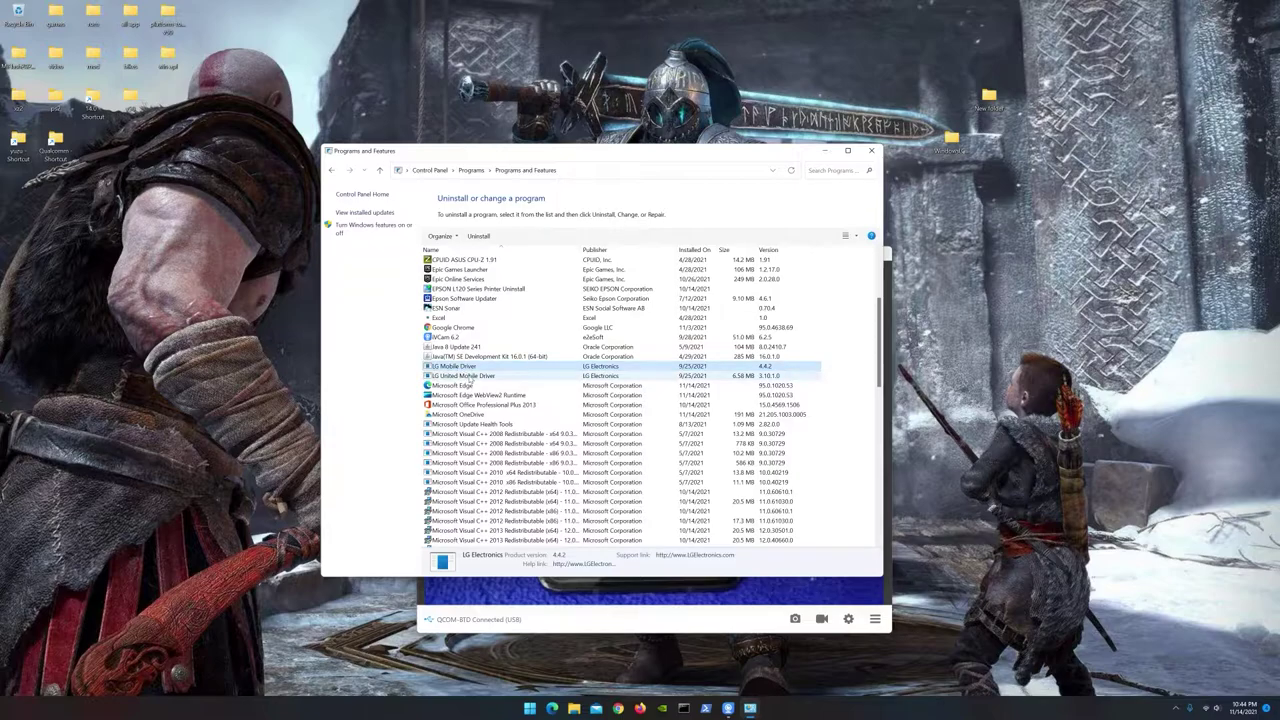
{"action": "left_click", "coordinate": [466, 376]}
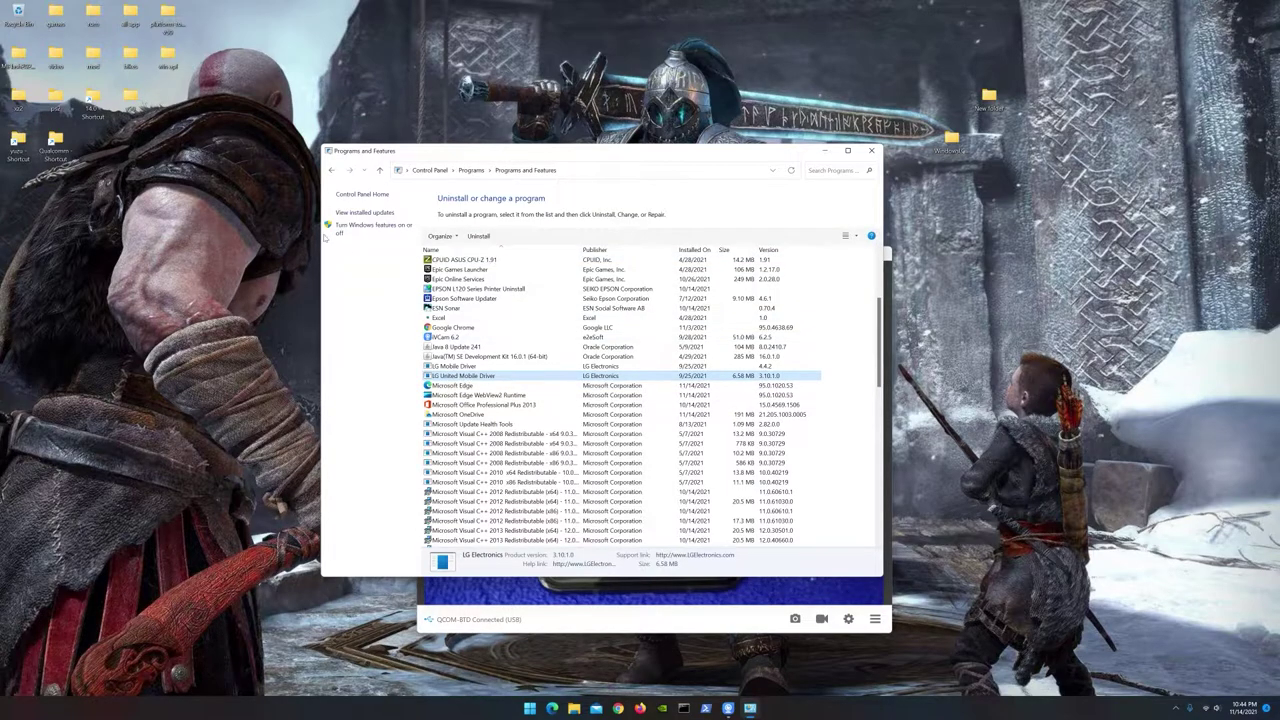
Look into the v50 folder on the desktop and its v50 subfolder.
{"action": "double_click", "coordinate": [131, 97]}
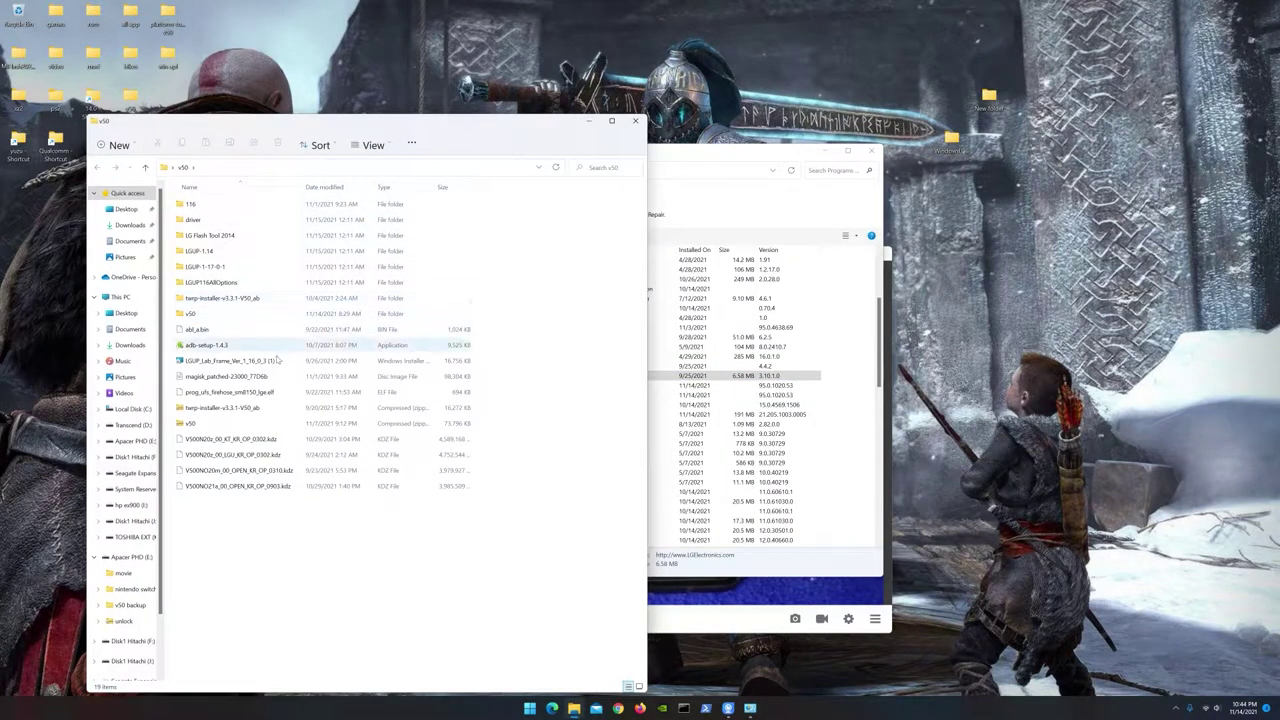
{"action": "double_click", "coordinate": [196, 314]}
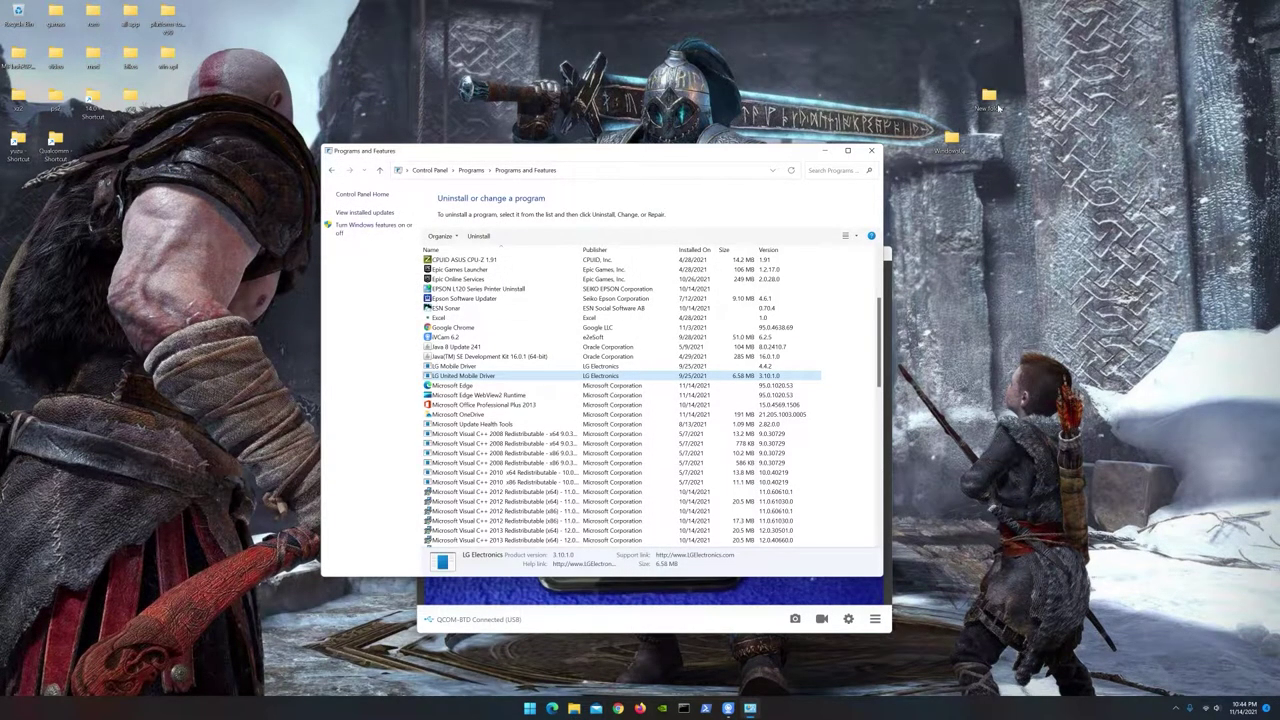
Install LGUP Common DLL by running LGUP_Common_DLL_Ver_1_0_40_2 from the desktop's New folder.
{"action": "double_click", "coordinate": [1000, 103]}
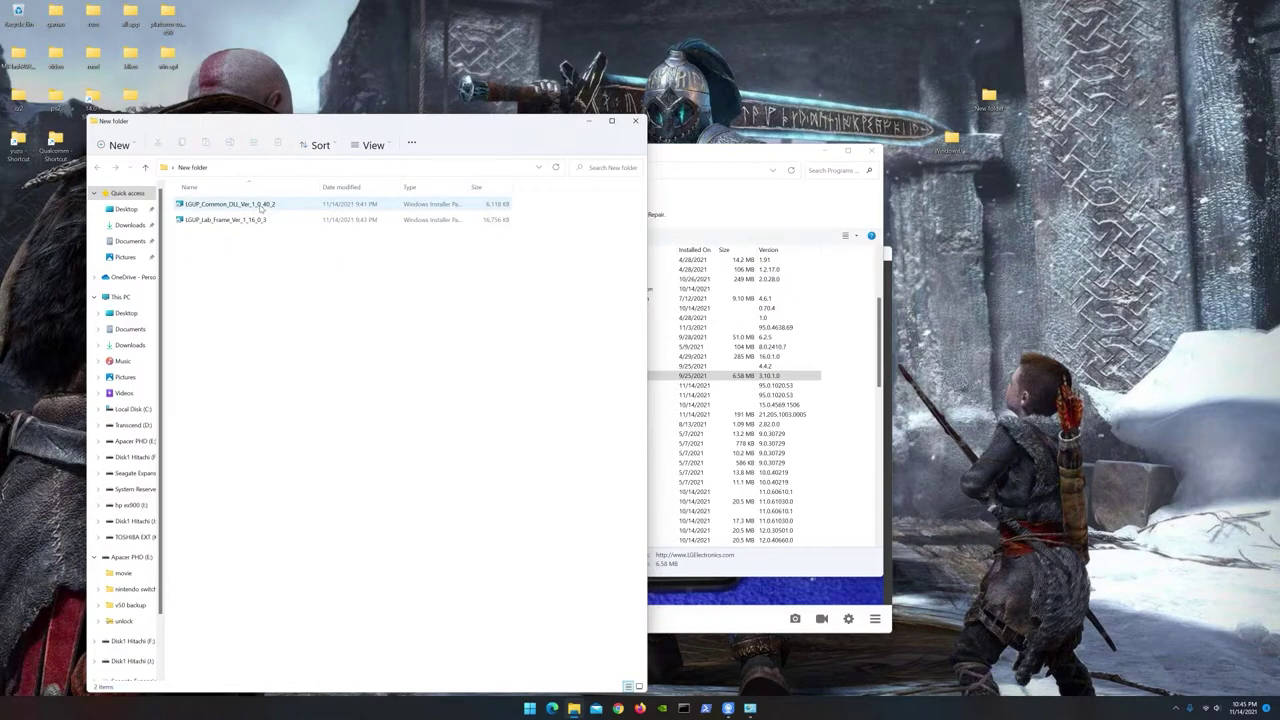
{"action": "mouse_move", "coordinate": [261, 206]}
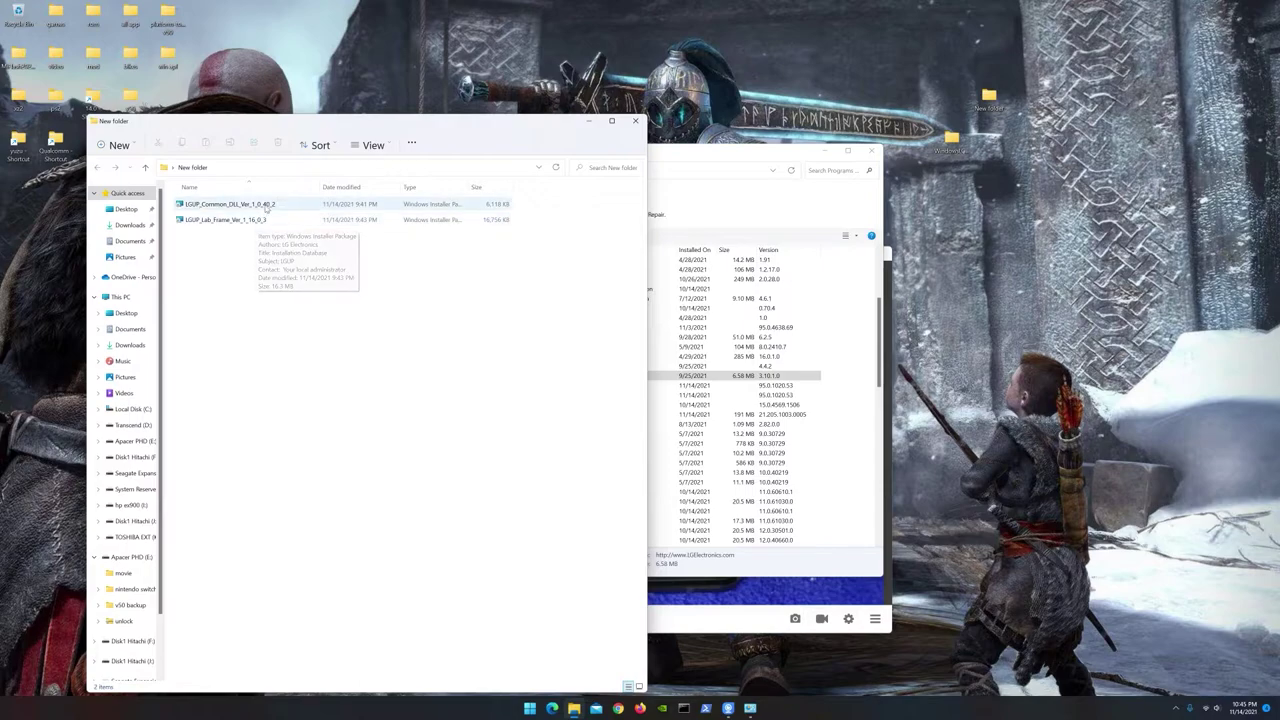
{"action": "double_click", "coordinate": [266, 205]}
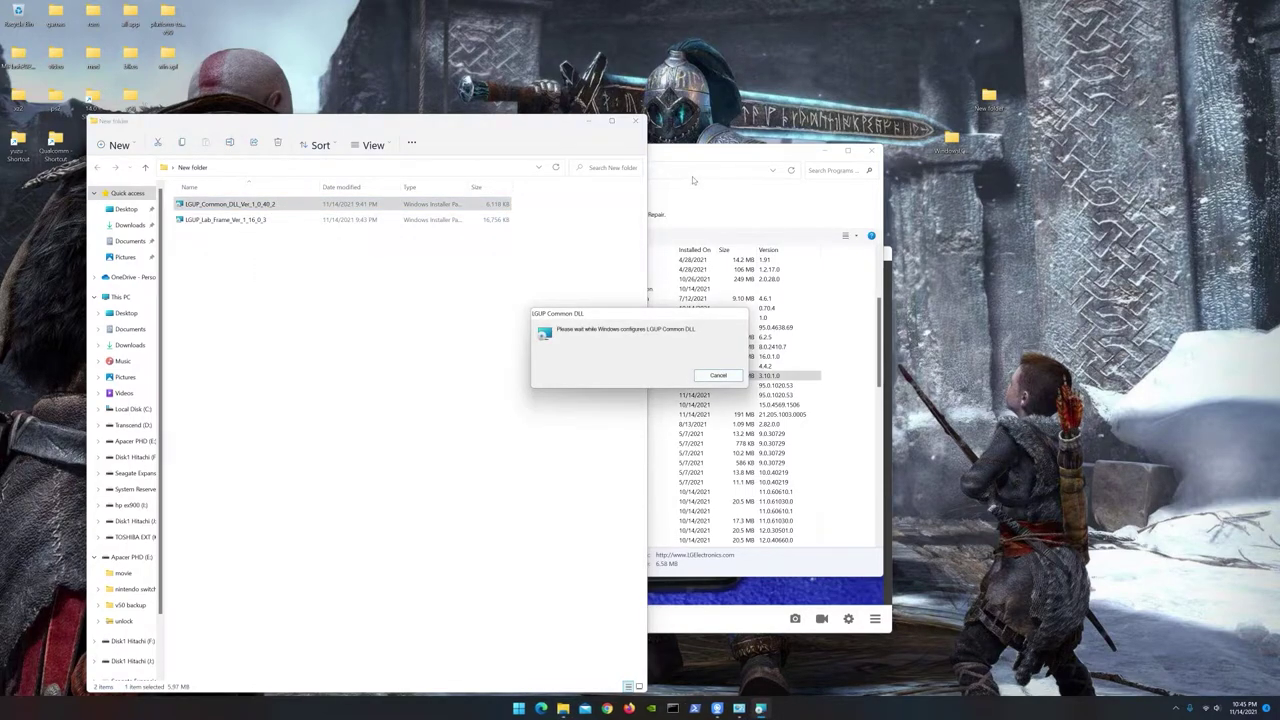
Arrange the program list and New folder windows side by side, then reload the list to check the LGUP Common DLL entry.
{"action": "left_click_drag", "start_coordinate": [712, 152], "coordinate": [1013, 121]}
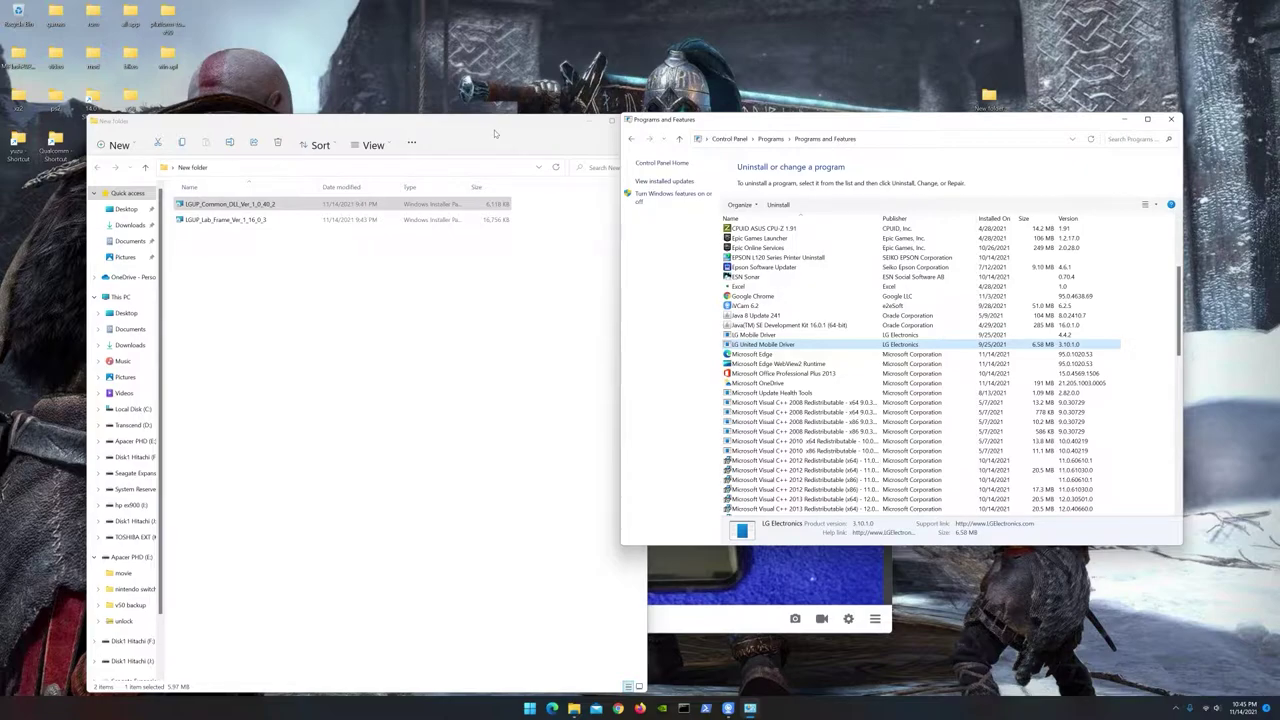
{"action": "left_click_drag", "start_coordinate": [494, 133], "coordinate": [434, 117]}
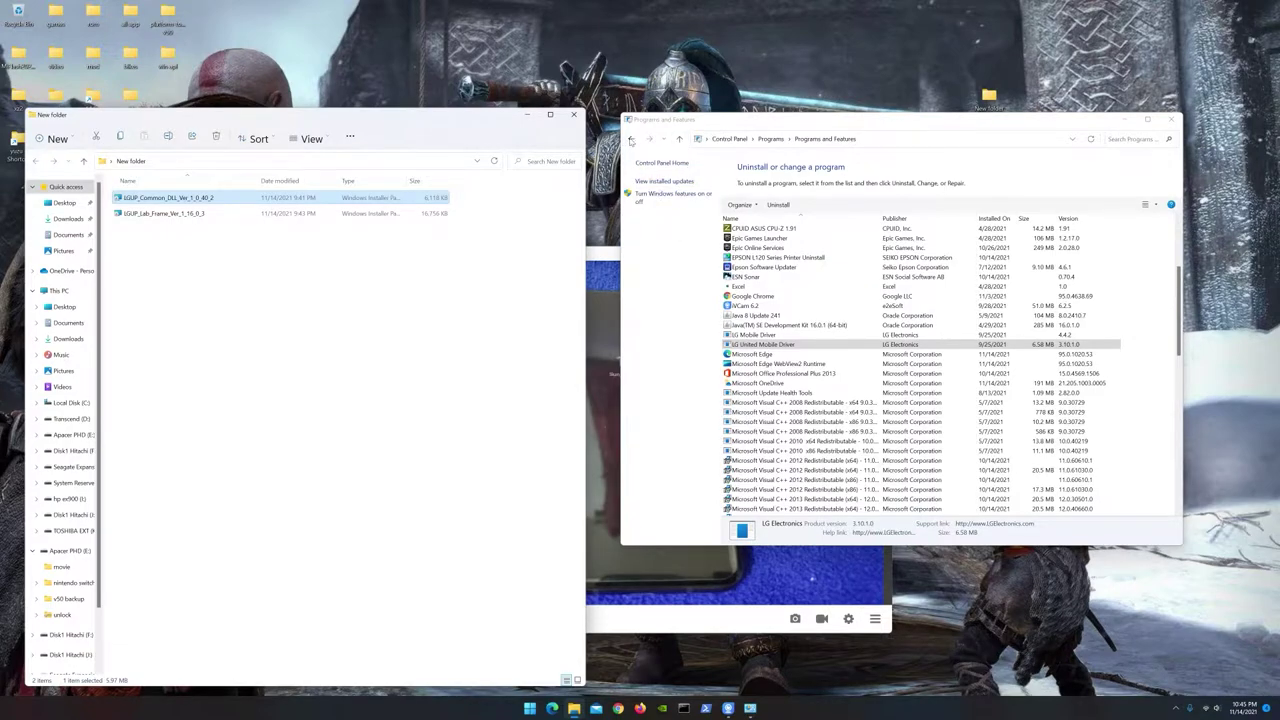
{"action": "left_click", "coordinate": [630, 139]}
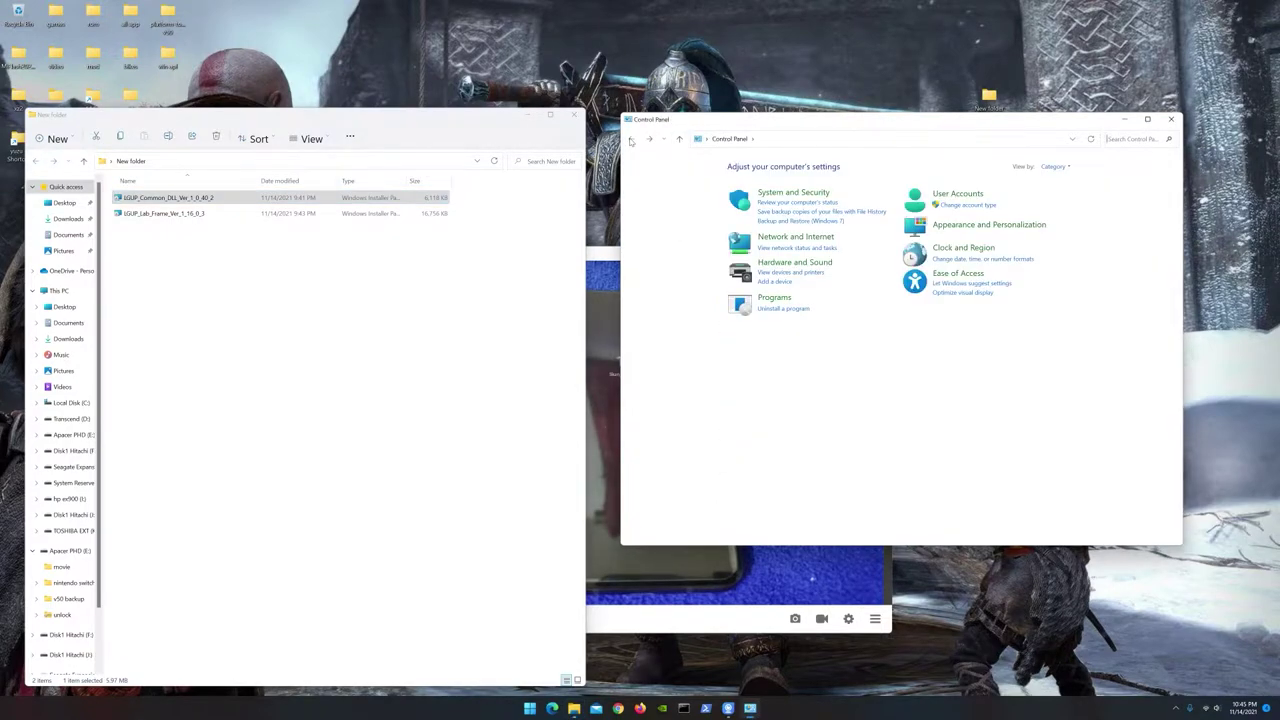
{"action": "left_click", "coordinate": [784, 309]}
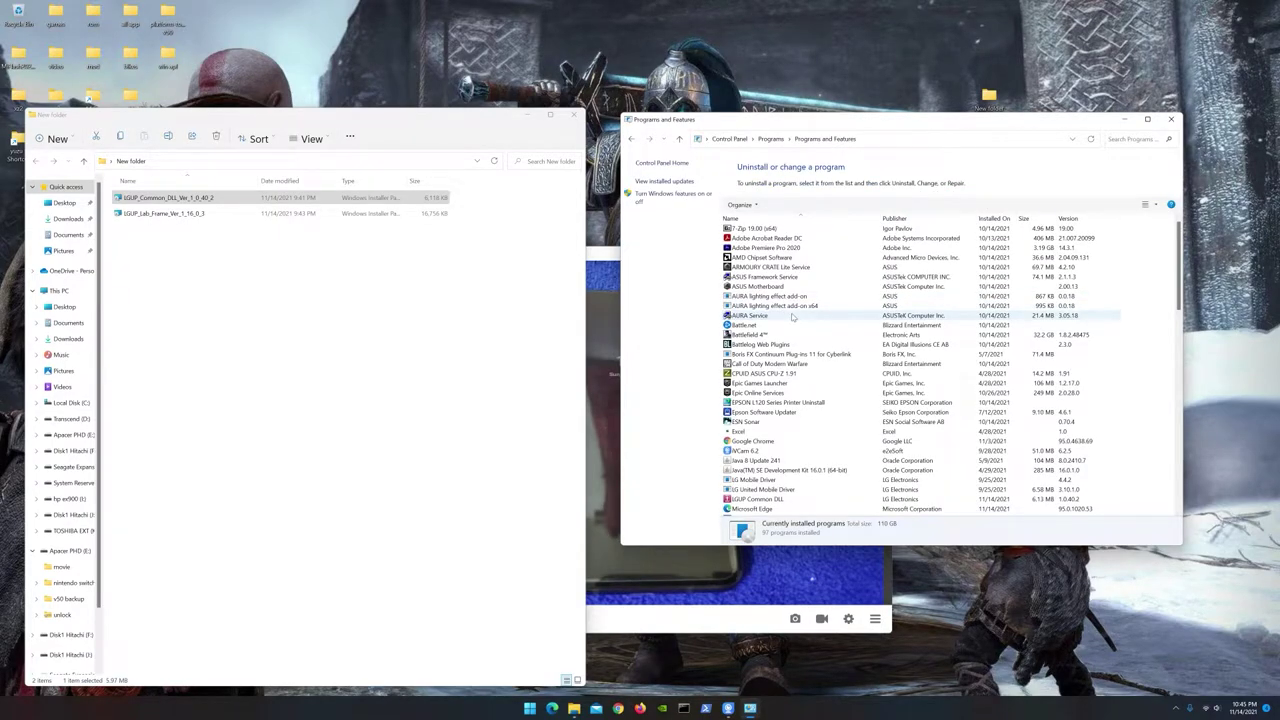
{"action": "scroll", "coordinate": [793, 316], "scroll_direction": "down", "scroll_amount": 2}
{"action": "left_click", "coordinate": [793, 442]}
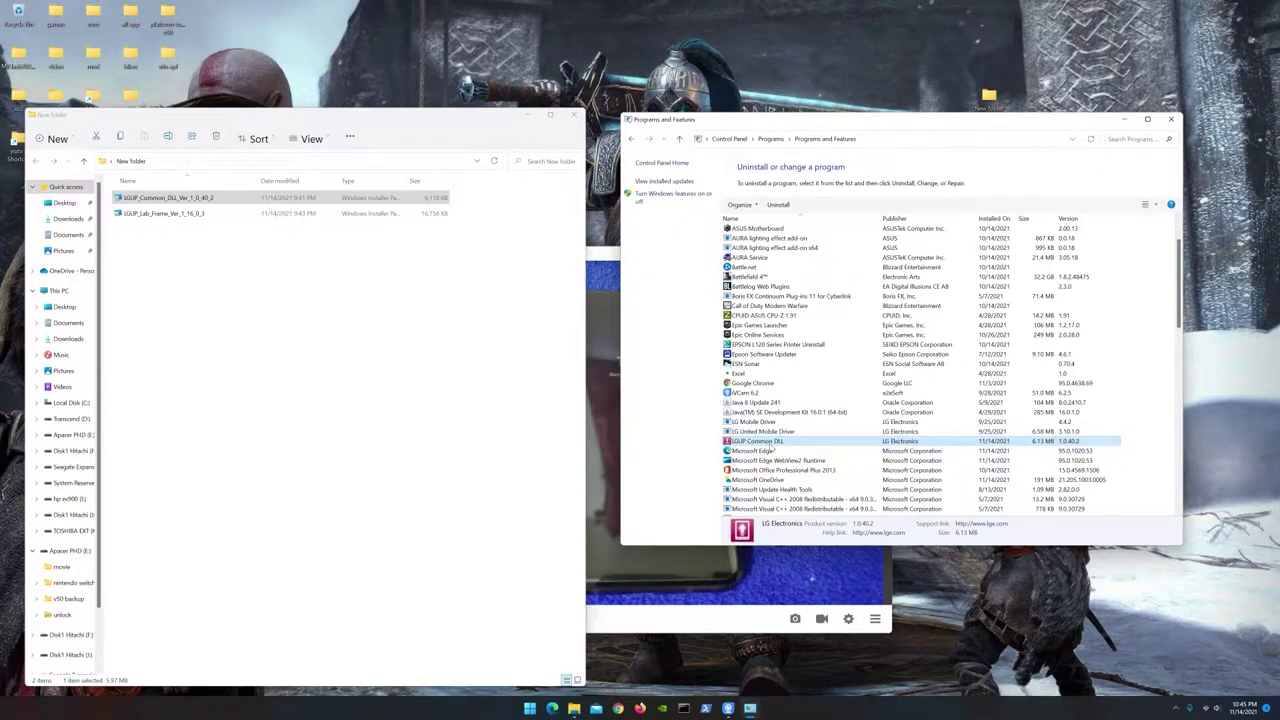
Install LGUP for LAB by running LGUP_Lab_Frame_Ver_1_16_0_3 and completing its InstallShield wizard.
{"action": "double_click", "coordinate": [178, 216]}
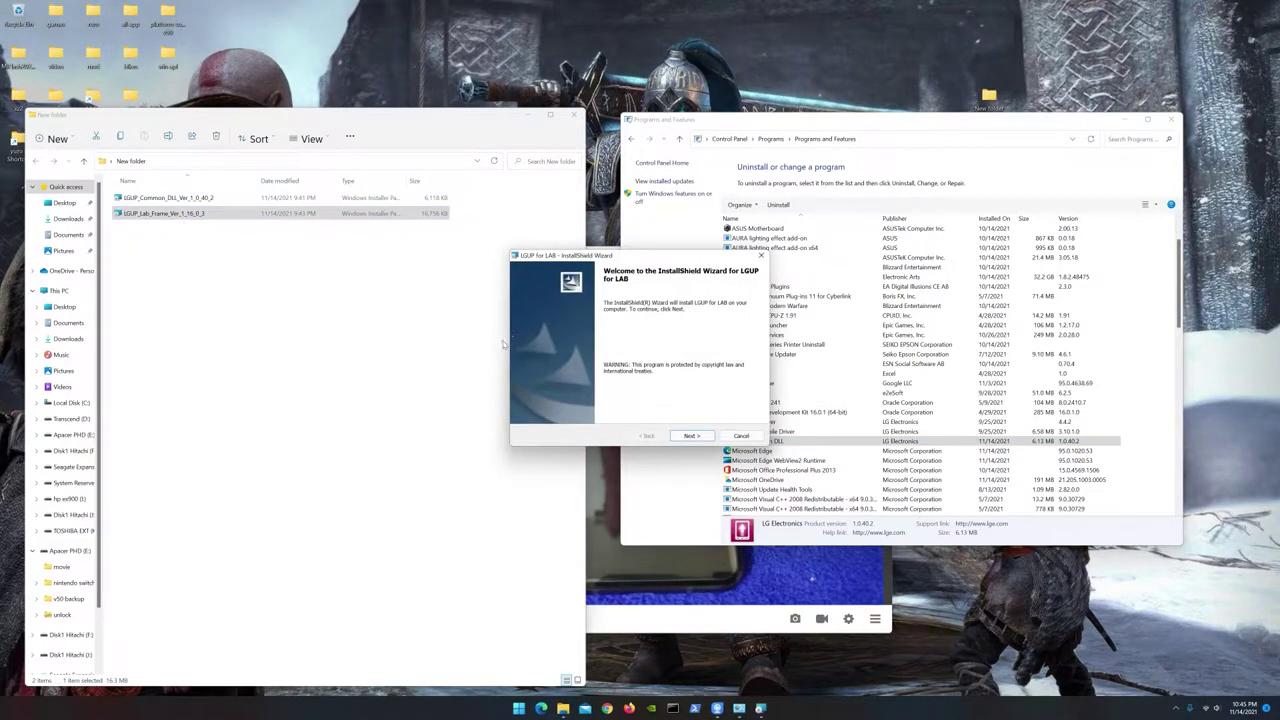
{"action": "left_click", "coordinate": [693, 438]}
{"action": "left_click", "coordinate": [552, 400]}
{"action": "left_click", "coordinate": [689, 436]}
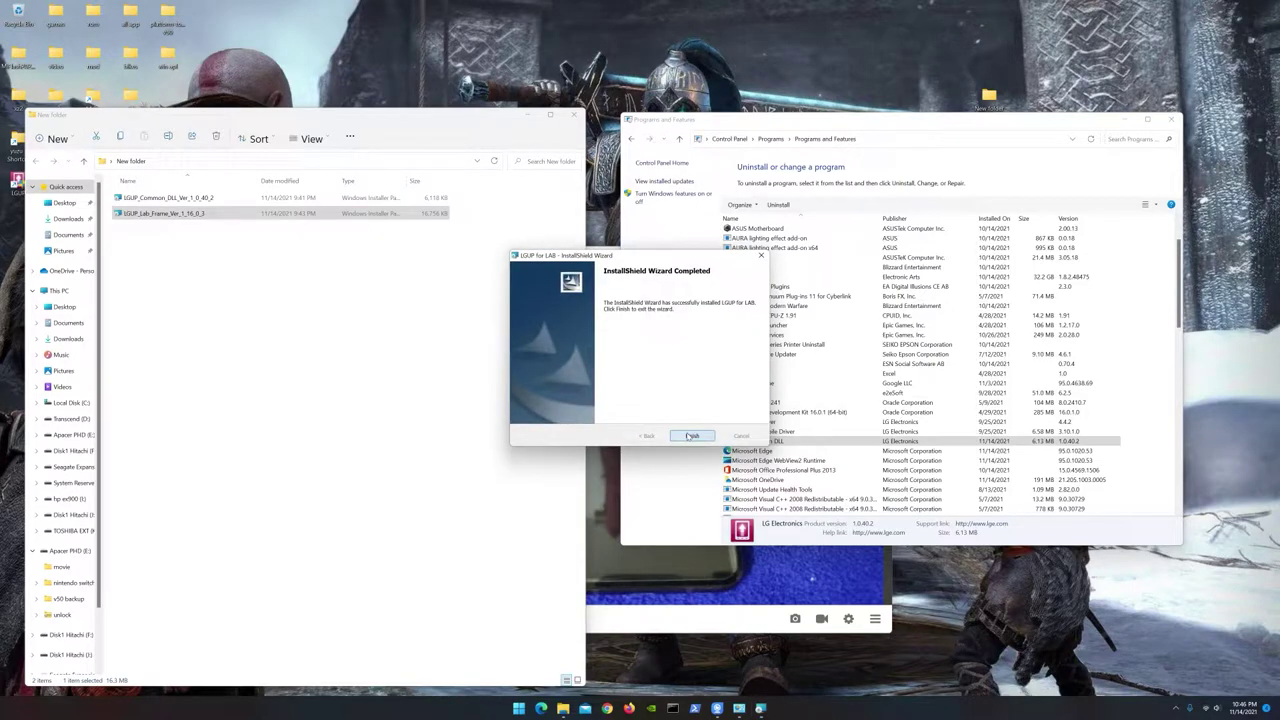
{"action": "left_click", "coordinate": [690, 436]}
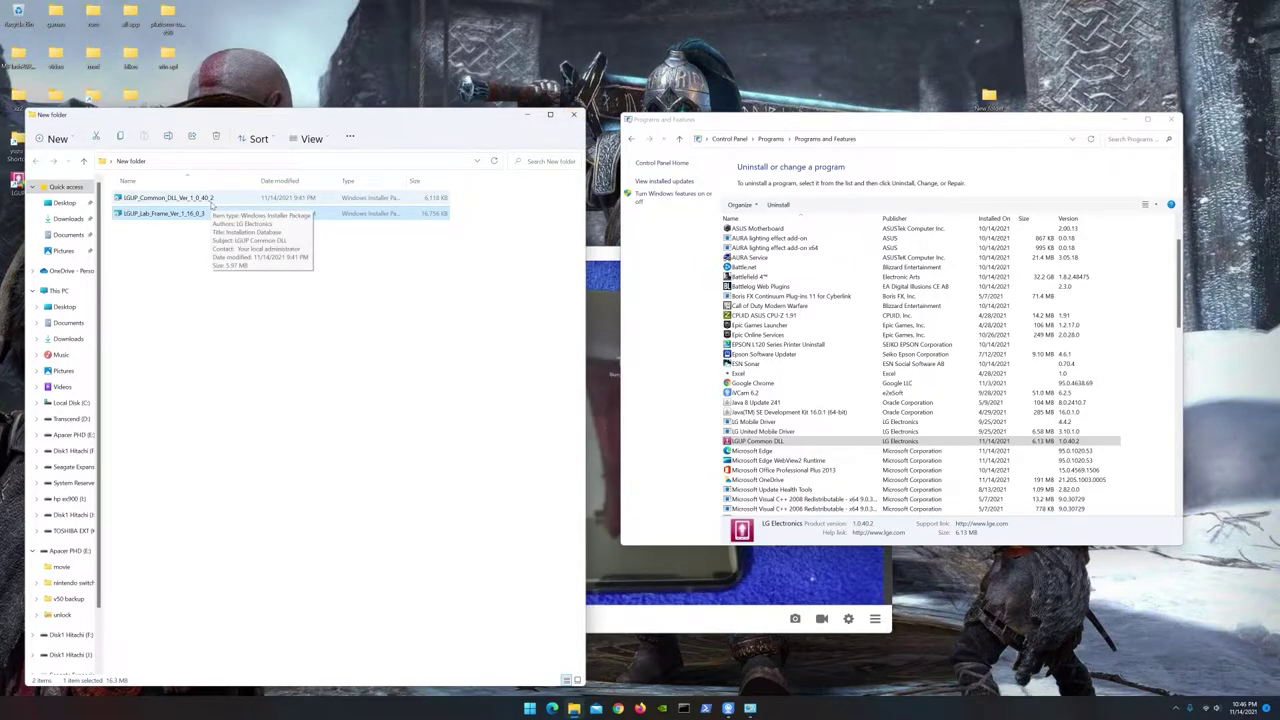
Reload the installed programs list to check the LGUP entries, and close the New folder window.
{"action": "left_click", "coordinate": [631, 140]}
{"action": "left_click", "coordinate": [649, 141]}
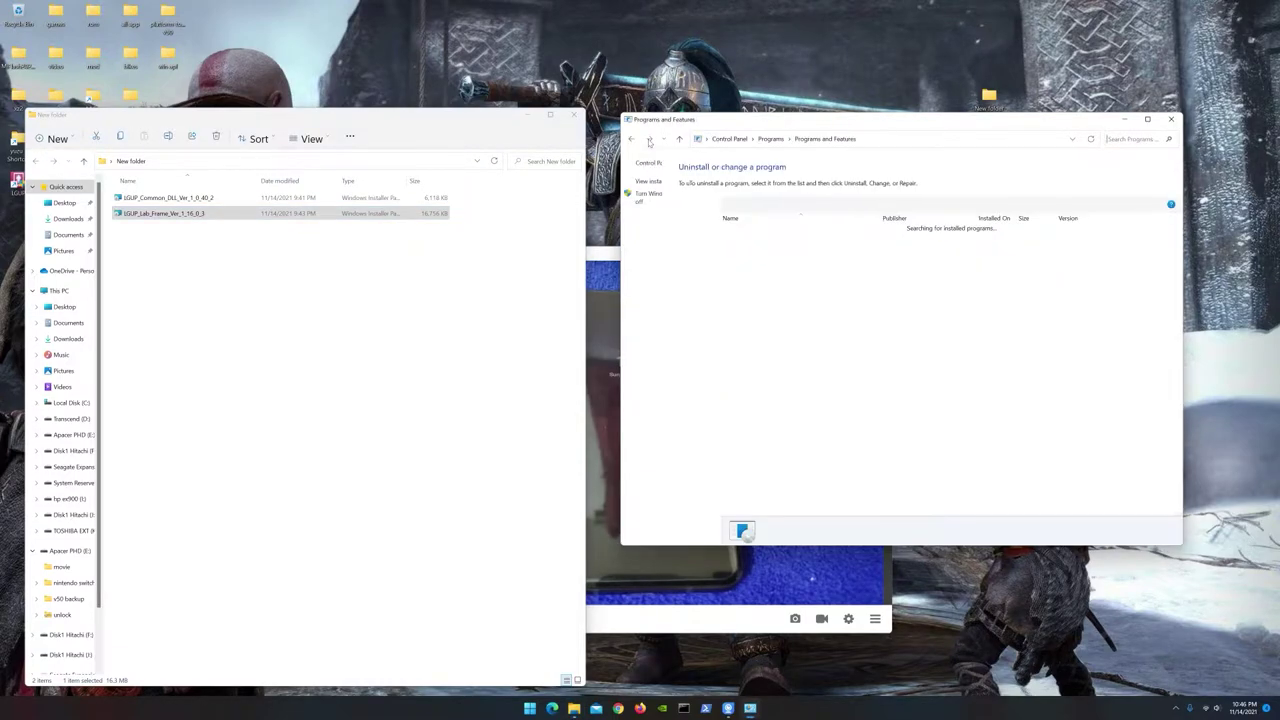
{"action": "scroll", "coordinate": [770, 428], "scroll_direction": "down", "scroll_amount": 3}
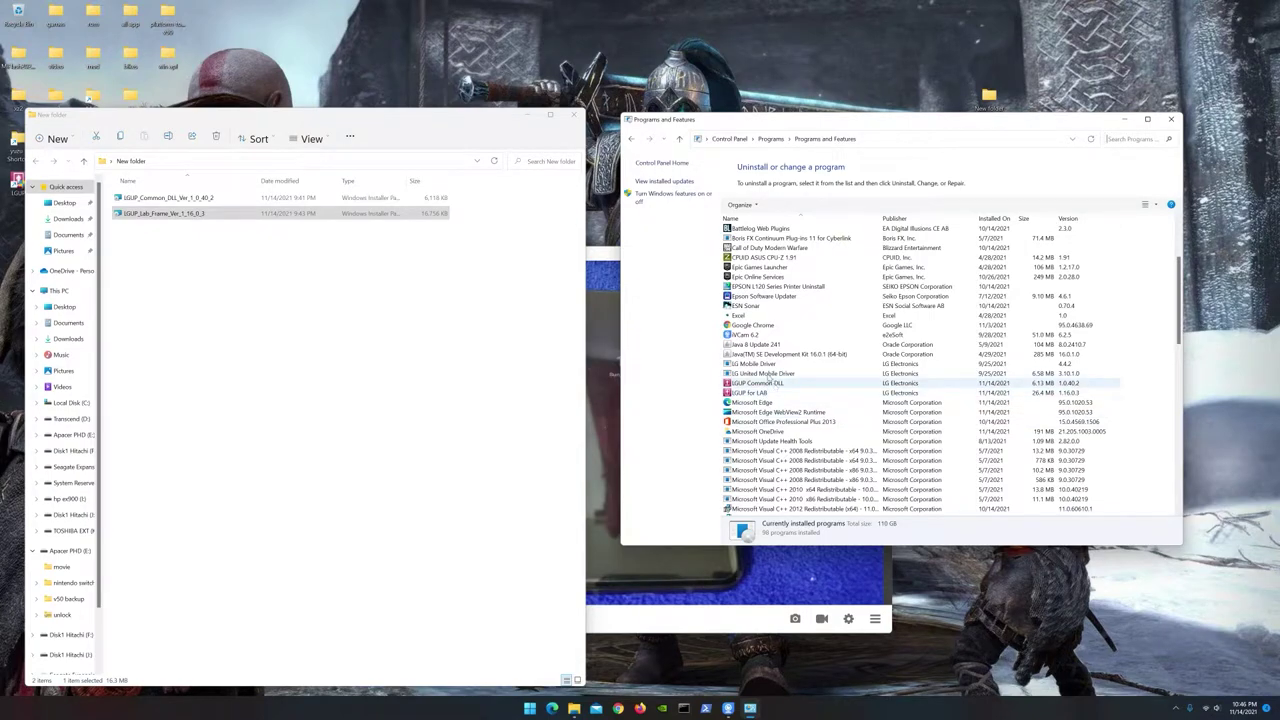
{"action": "left_click", "coordinate": [573, 115]}
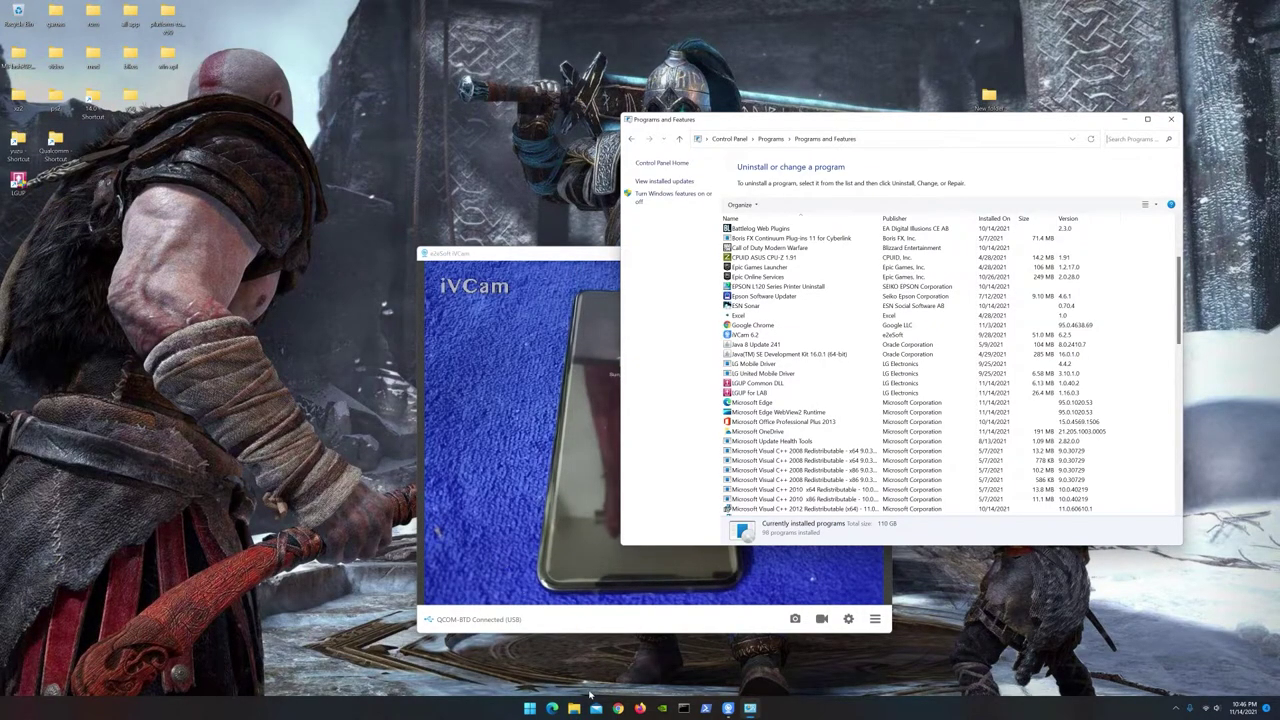
Open Computer Management through the Manage command of This PC.
{"action": "left_click", "coordinate": [573, 708]}
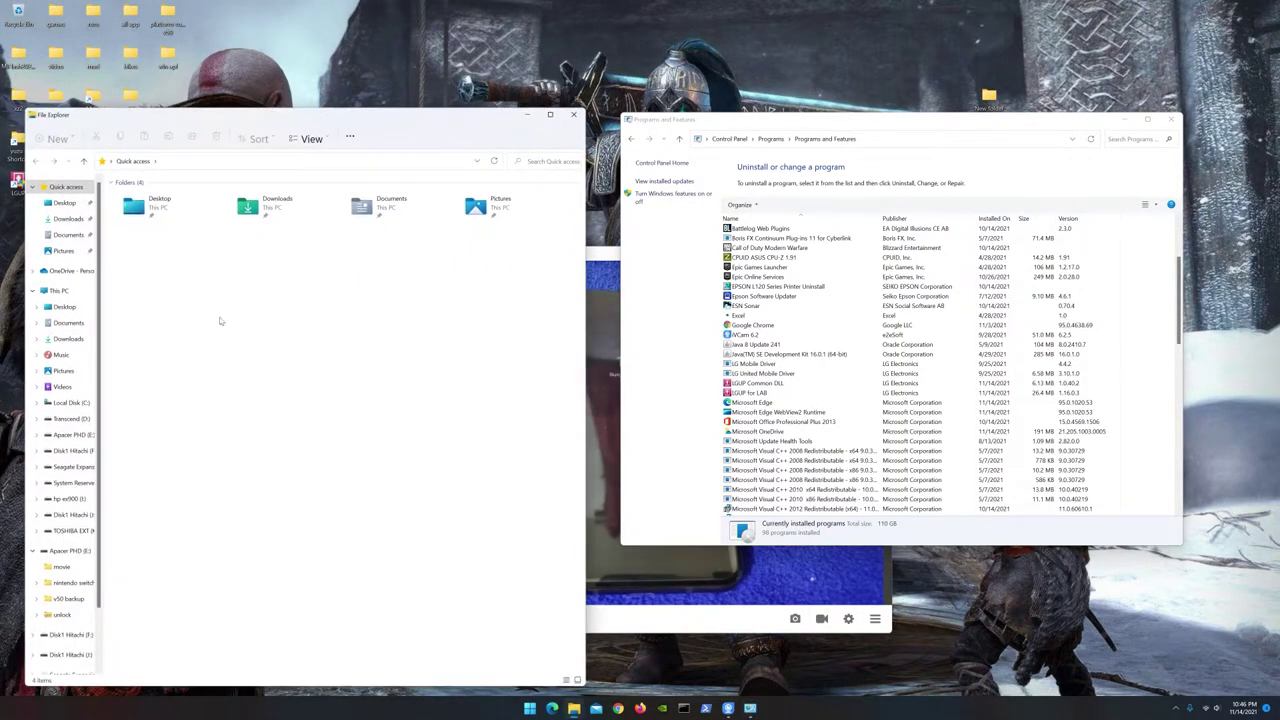
{"action": "left_click", "coordinate": [60, 291]}
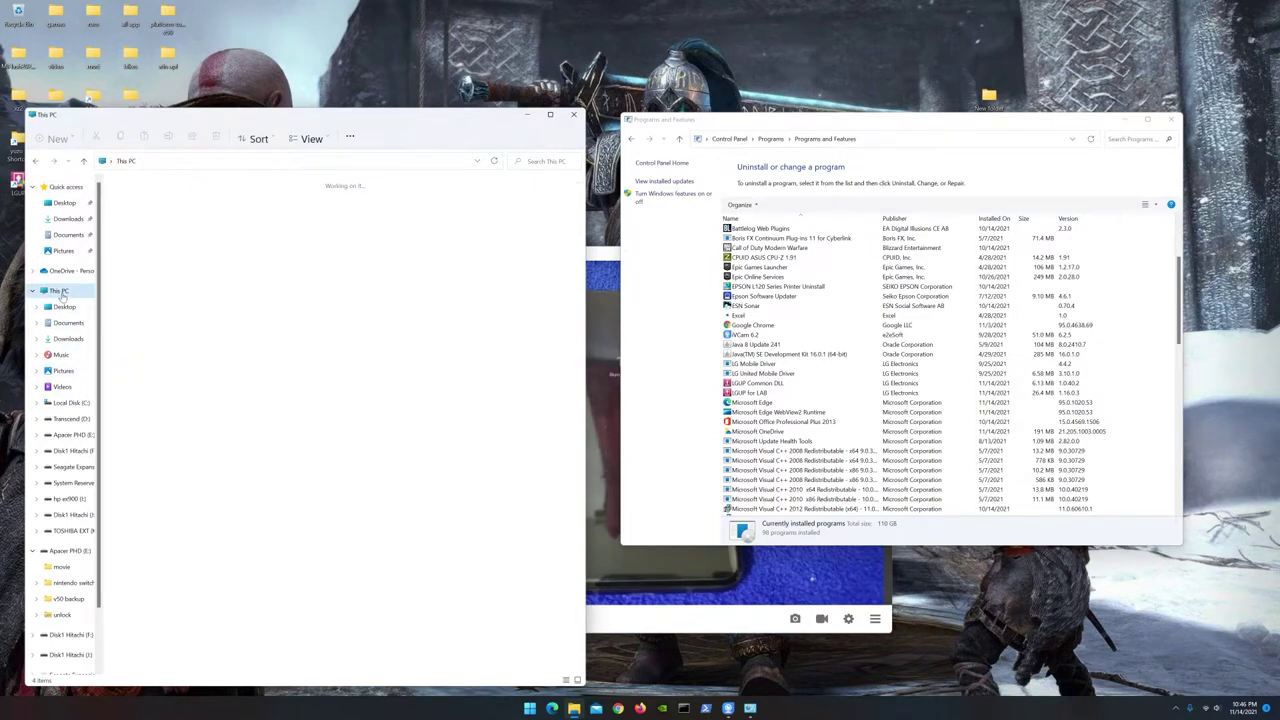
{"action": "right_click", "coordinate": [60, 292]}
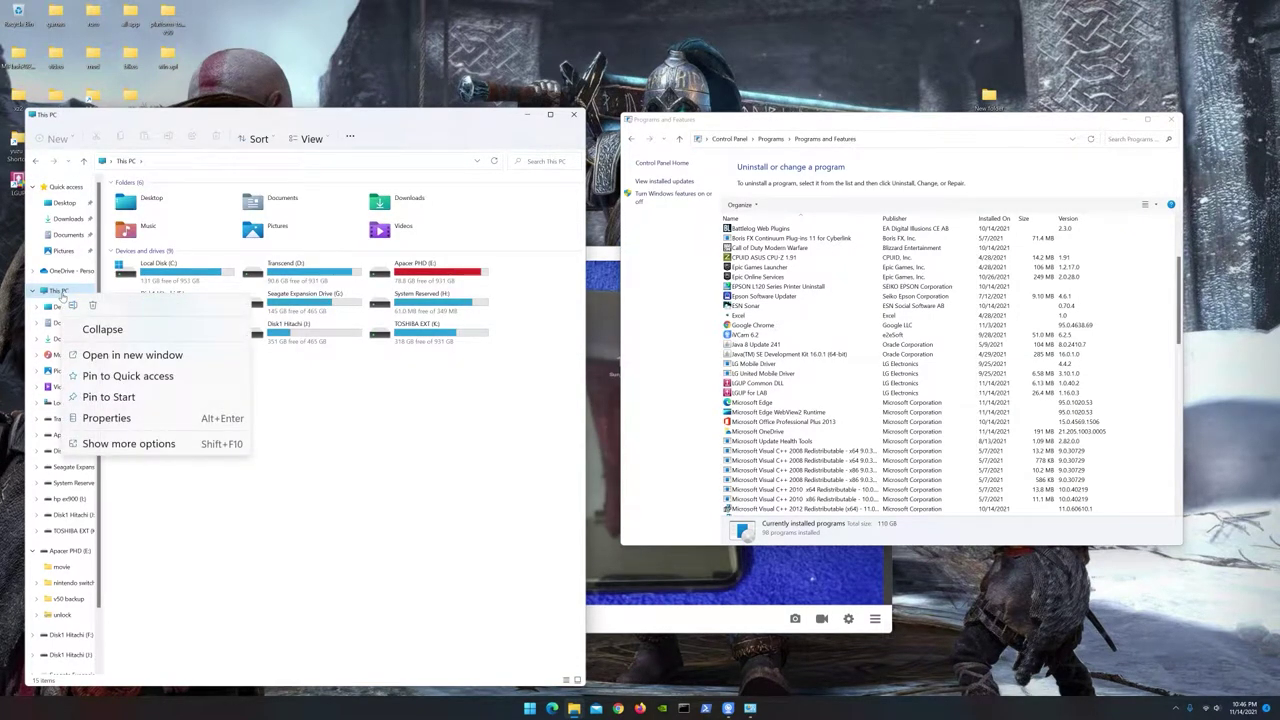
{"action": "left_click", "coordinate": [137, 450]}
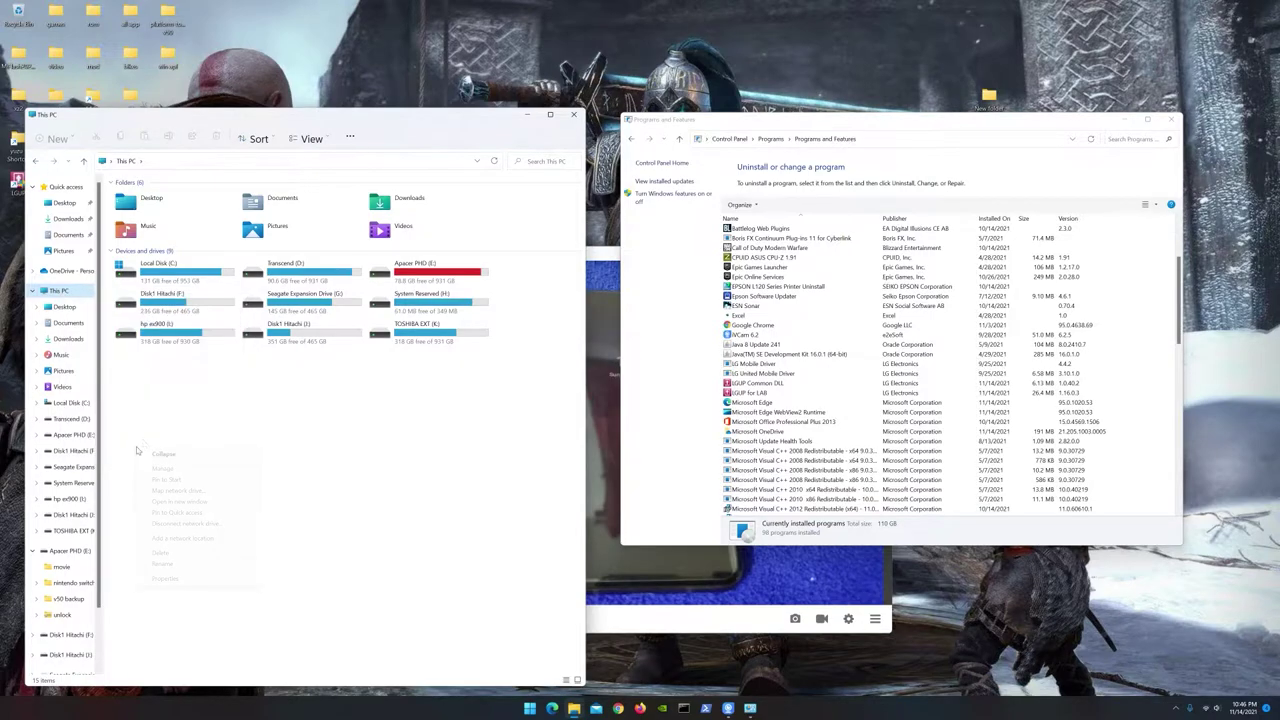
{"action": "left_click", "coordinate": [165, 468]}
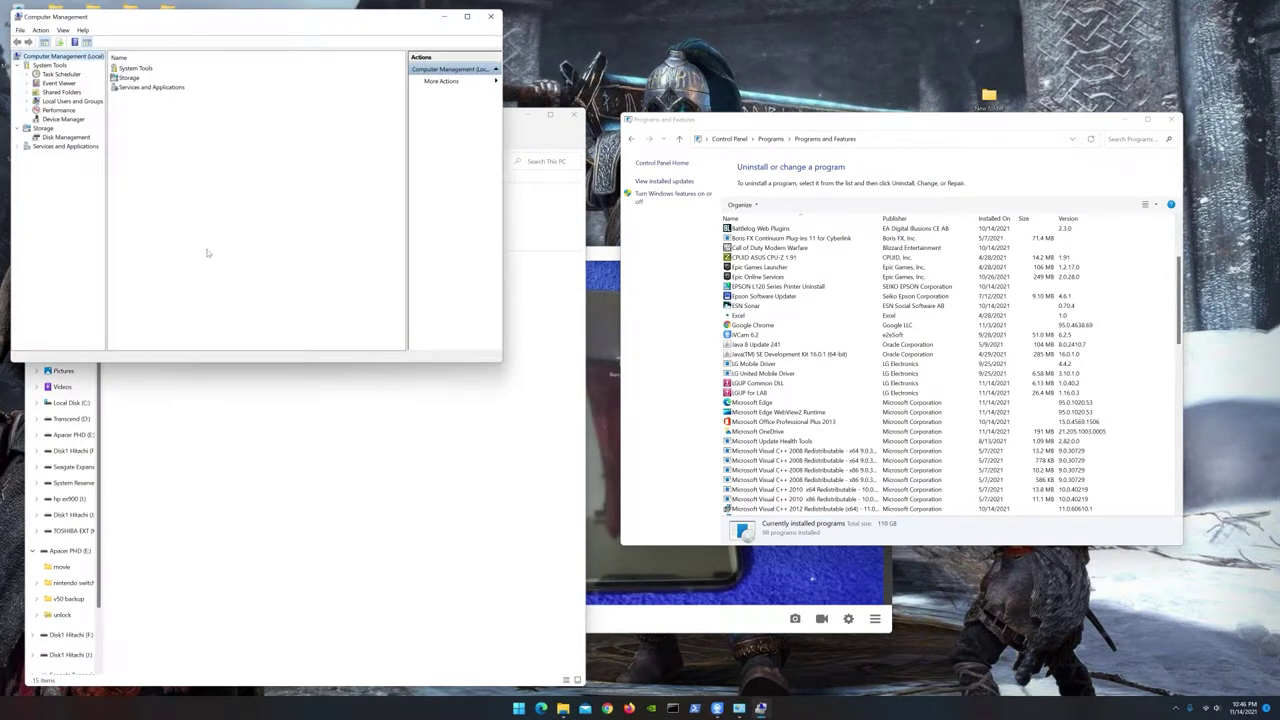
Show Device Manager with Ports (COM & LPT) expanded, close the This PC window, and move Computer Management clear of the screen edge.
{"action": "left_click", "coordinate": [60, 120]}
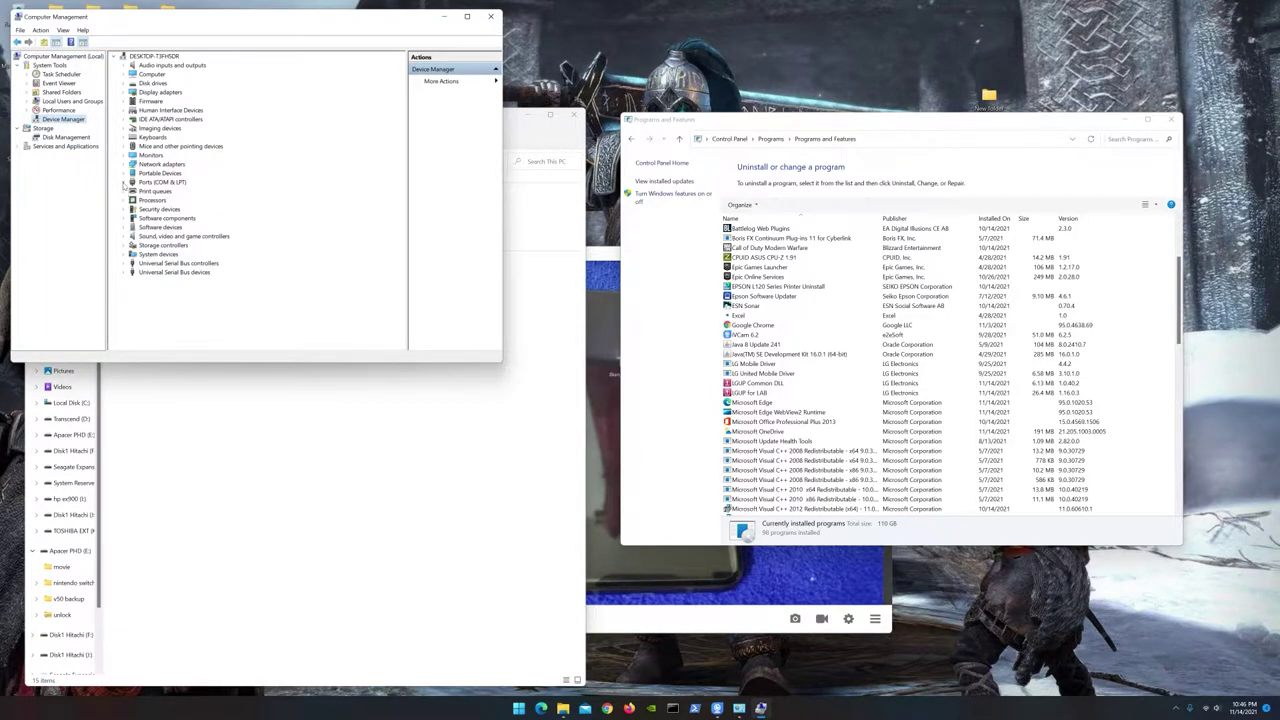
{"action": "left_click", "coordinate": [250, 441]}
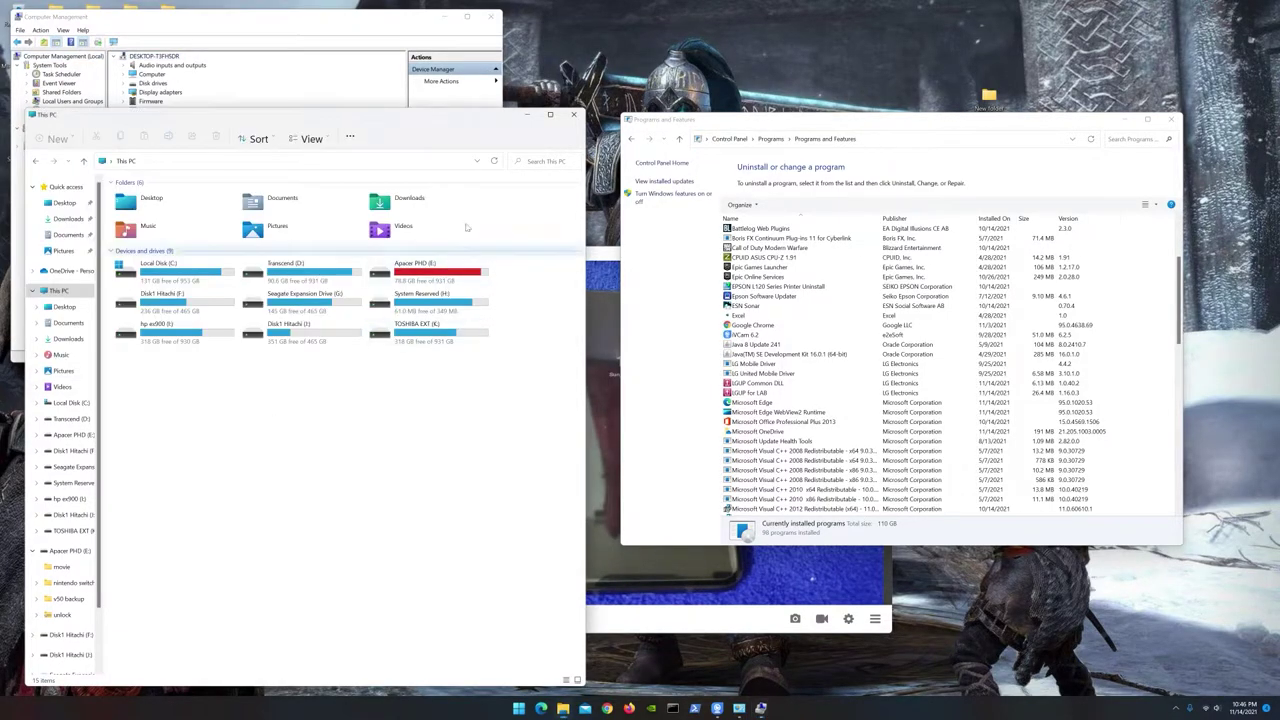
{"action": "left_click", "coordinate": [574, 114]}
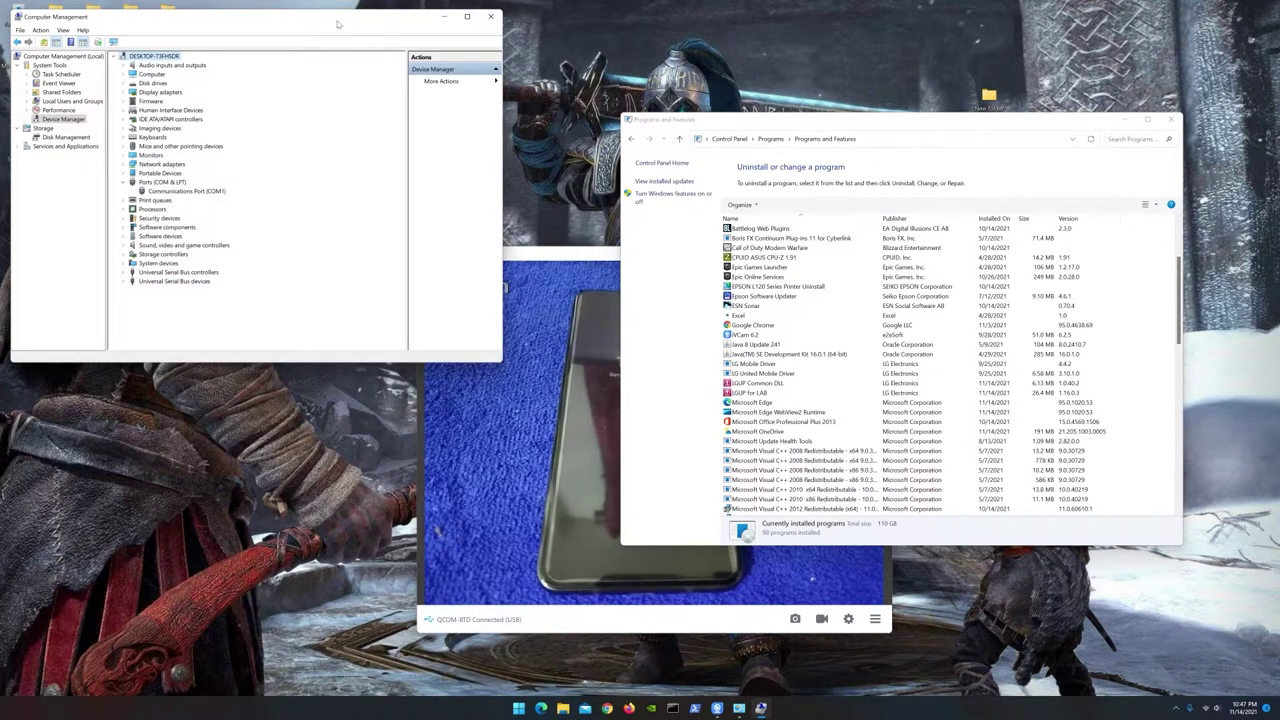
{"action": "left_click_drag", "start_coordinate": [342, 18], "coordinate": [345, 150]}
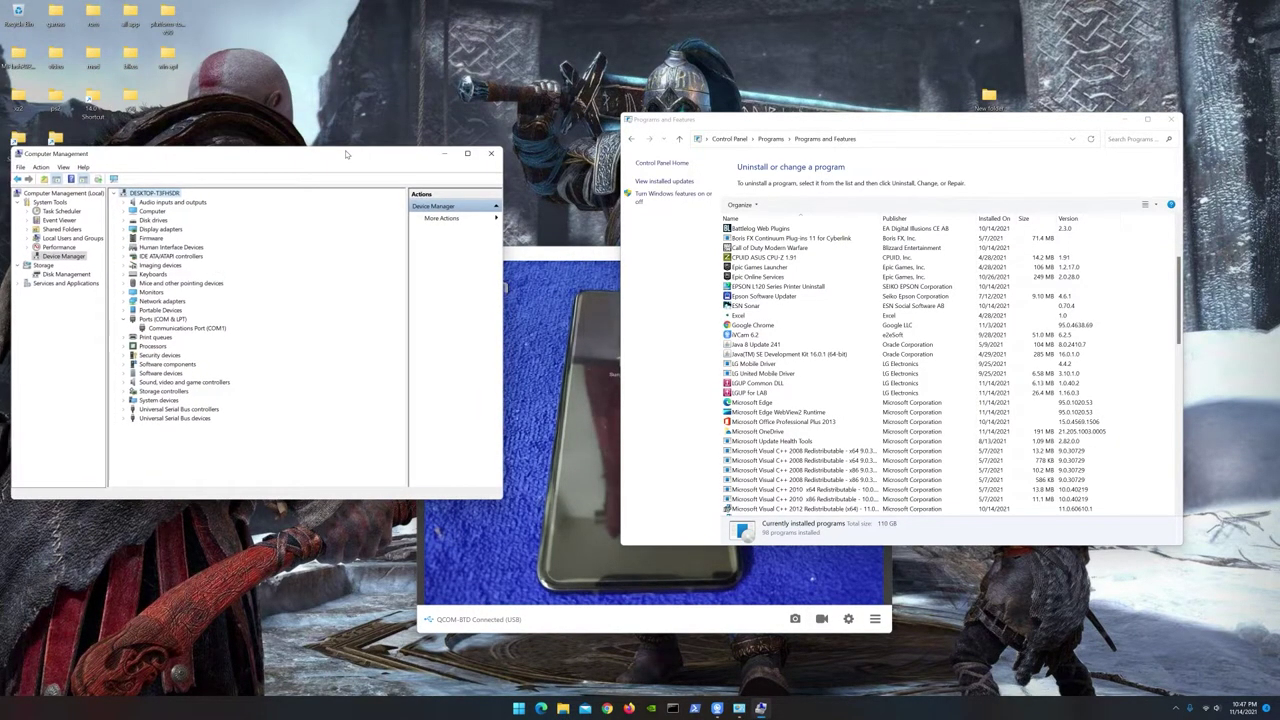
Open the v50 folder from the desktop and move its window toward the middle of the screen.
{"action": "left_click", "coordinate": [131, 96]}
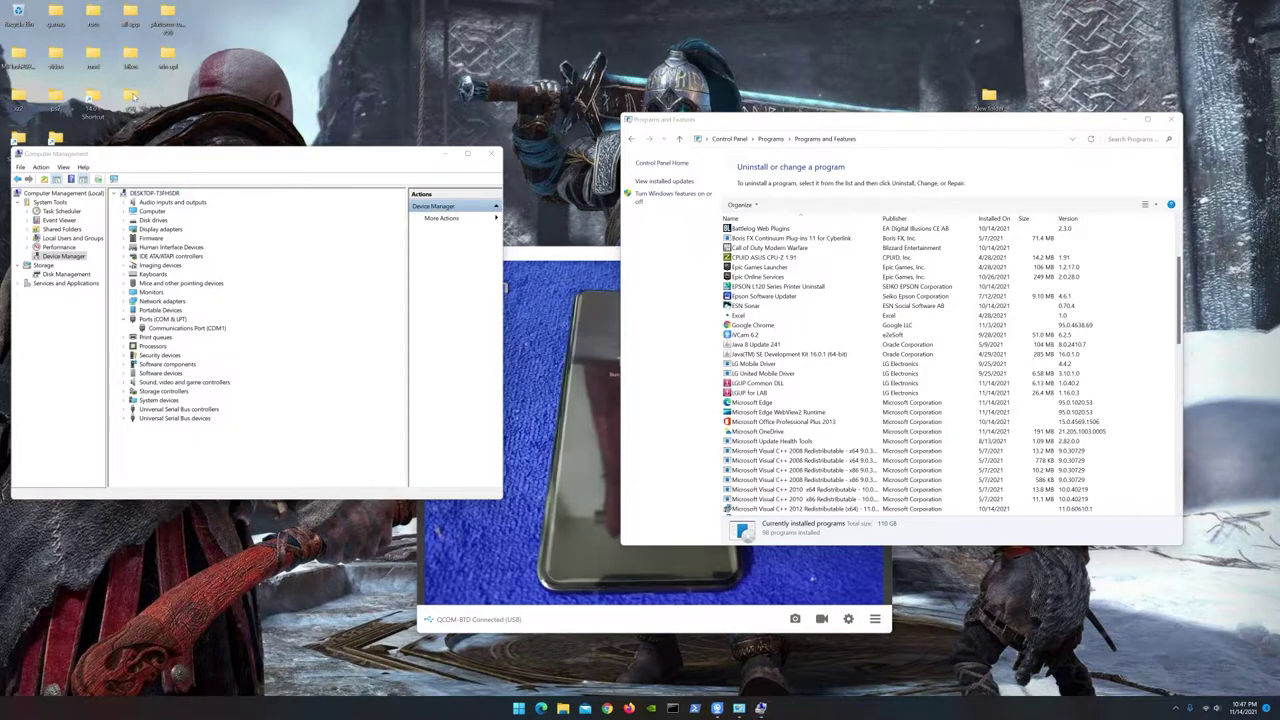
{"action": "double_click", "coordinate": [131, 96]}
{"action": "left_click_drag", "start_coordinate": [396, 119], "coordinate": [710, 61]}
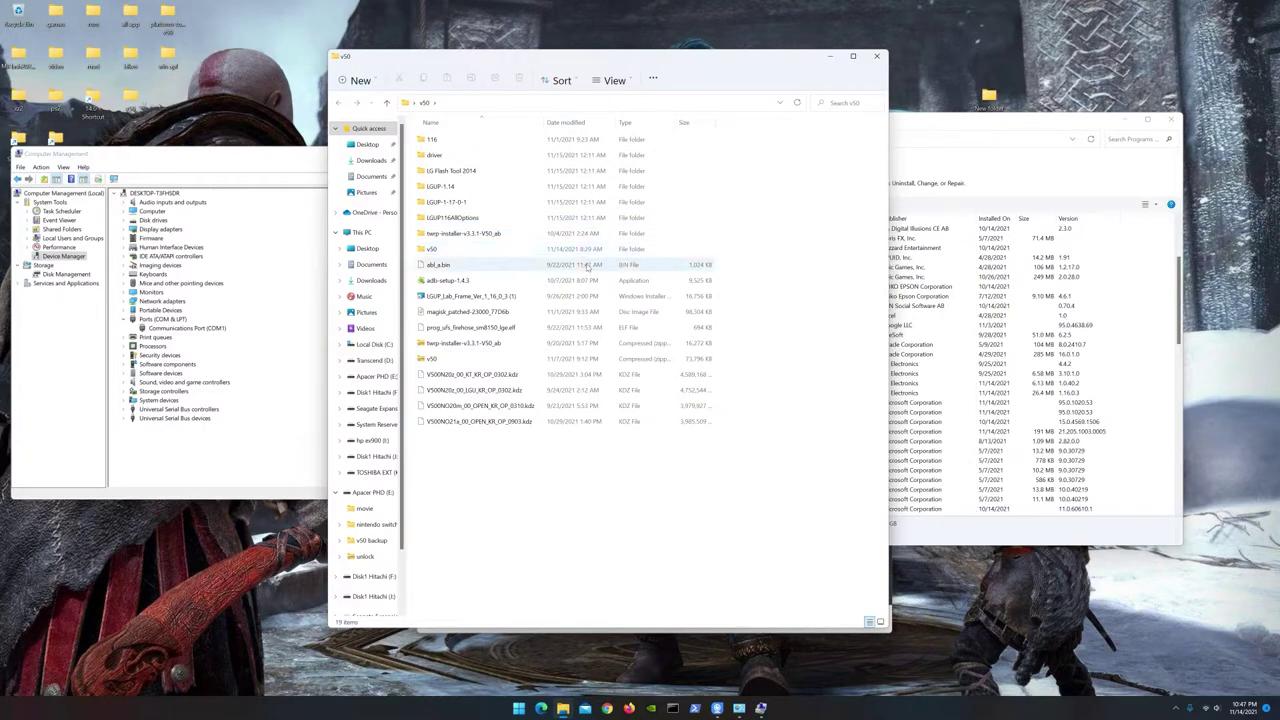
Open the v50 subfolder to view its driver and LGUP installers, and bring up the PC's Restart option without running it.
{"action": "double_click", "coordinate": [431, 252]}
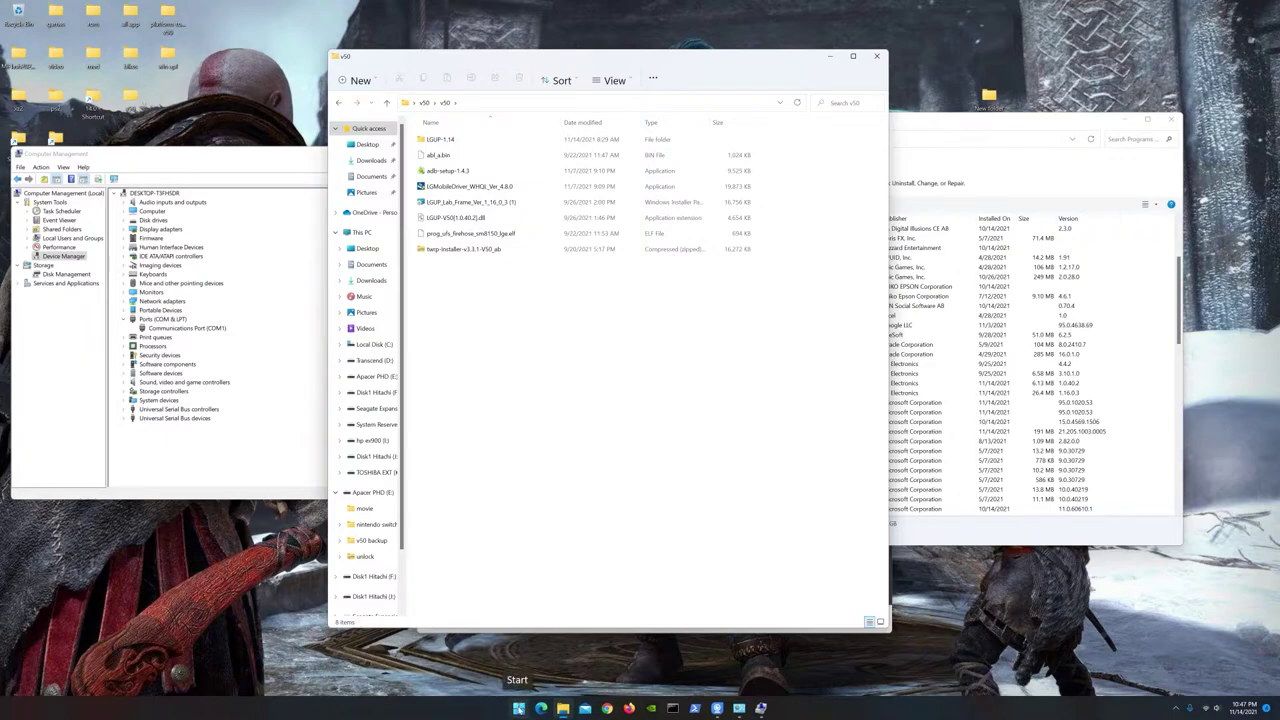
{"action": "right_click", "coordinate": [518, 708]}
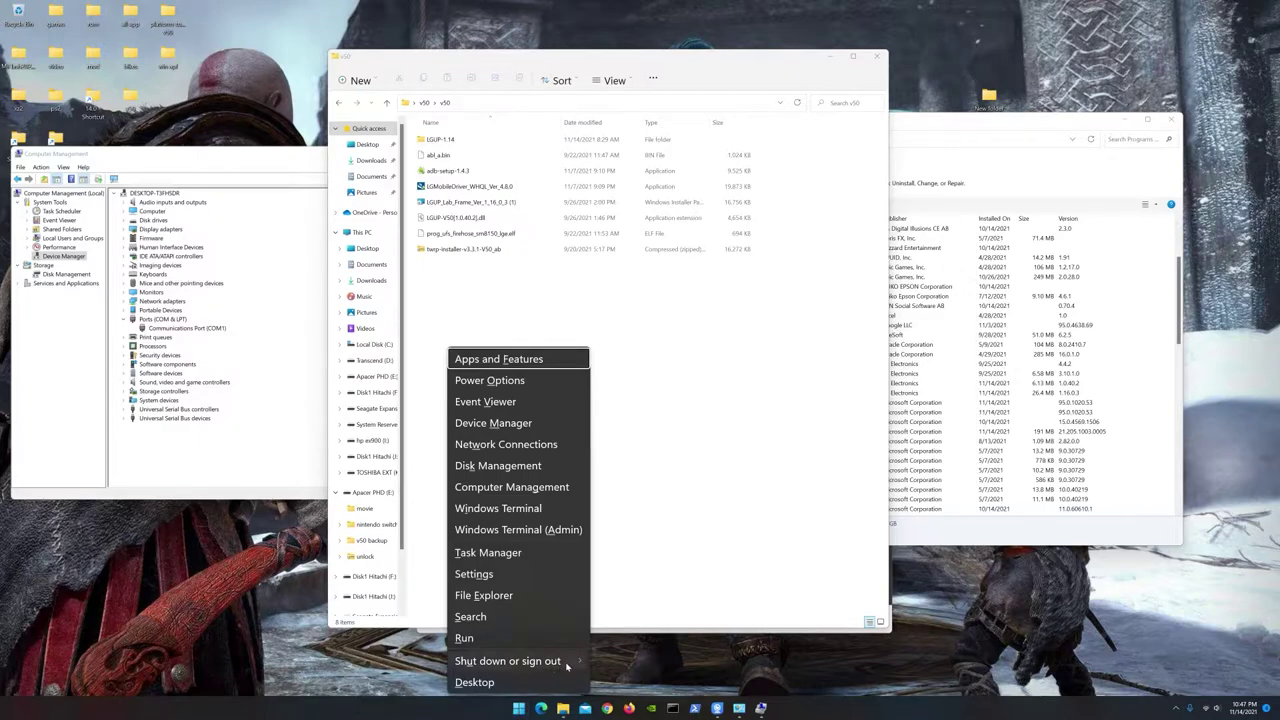
{"action": "mouse_move", "coordinate": [571, 665]}
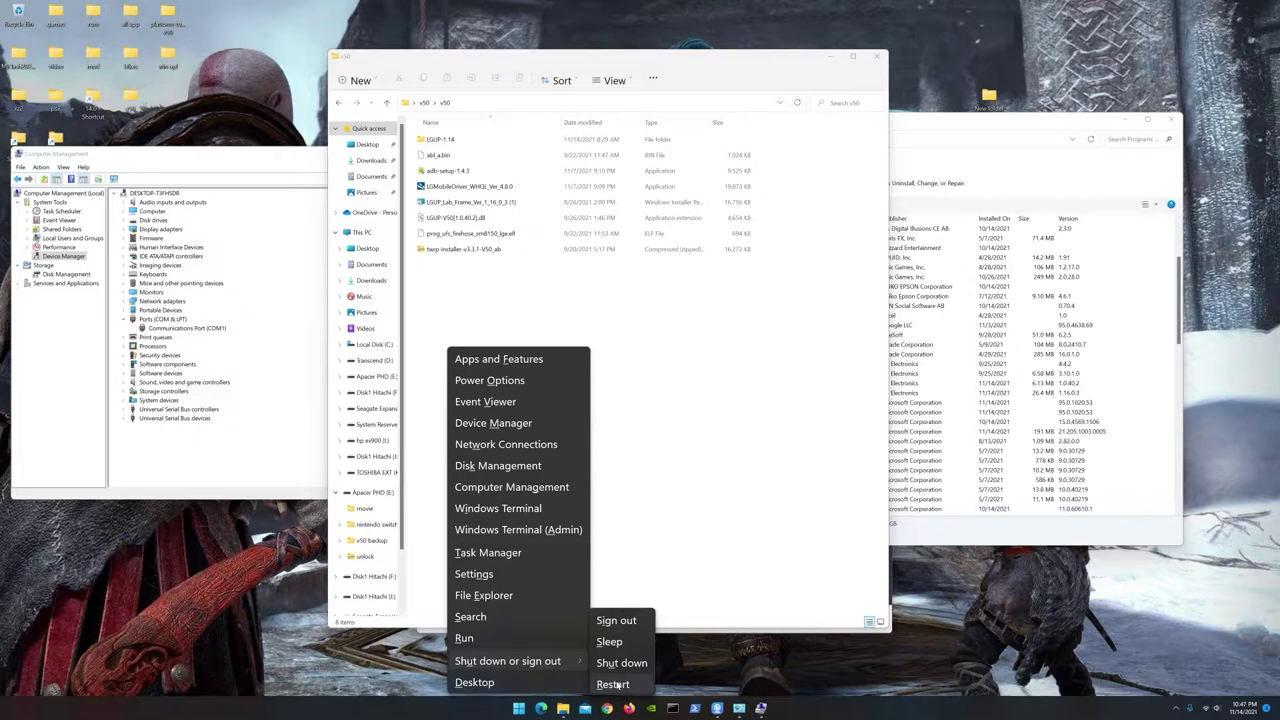
{"action": "left_click", "coordinate": [692, 484]}
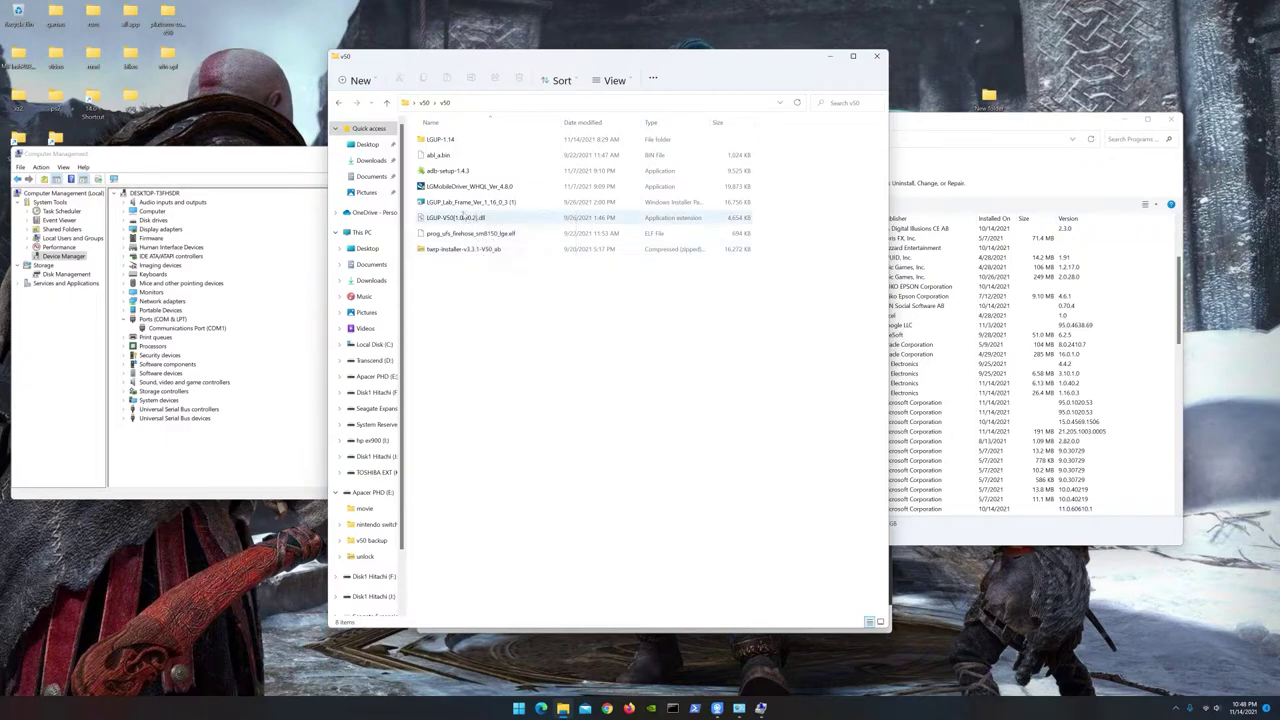
{"action": "mouse_move", "coordinate": [466, 207]}
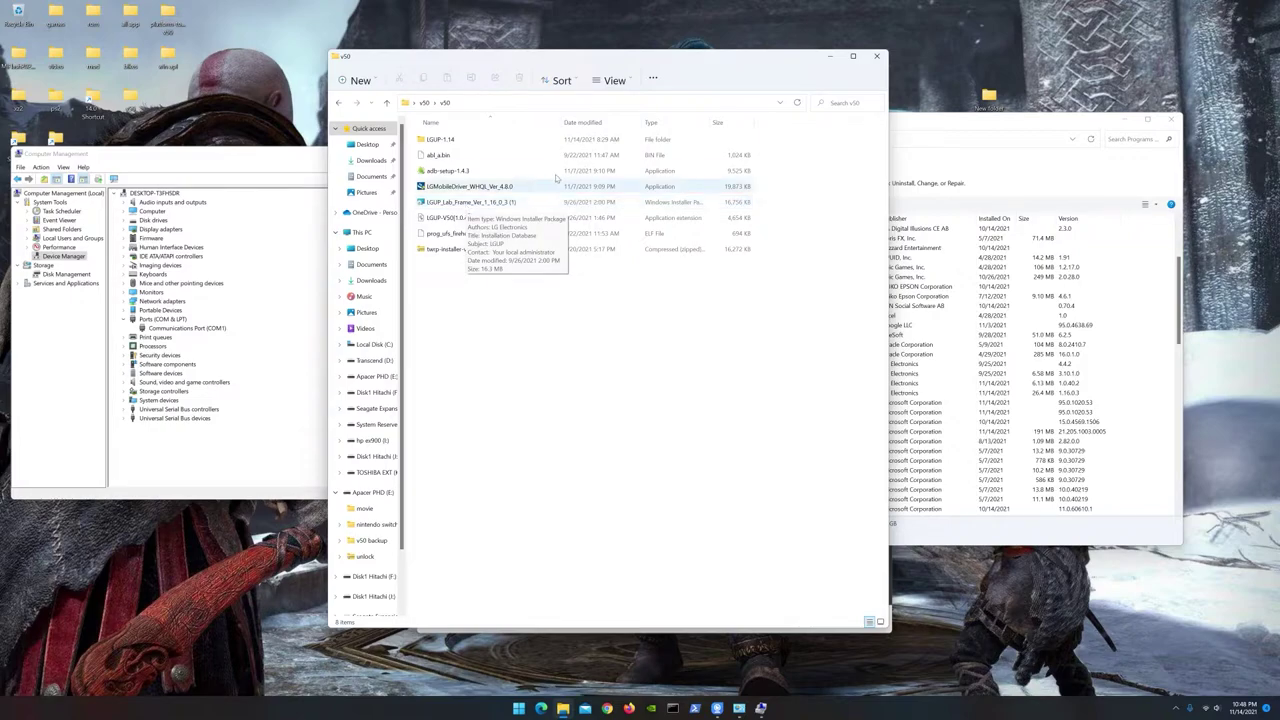
Close the v50 folder and Programs and Features windows, and move Computer Management nearer to the camera view.
{"action": "left_click", "coordinate": [877, 57]}
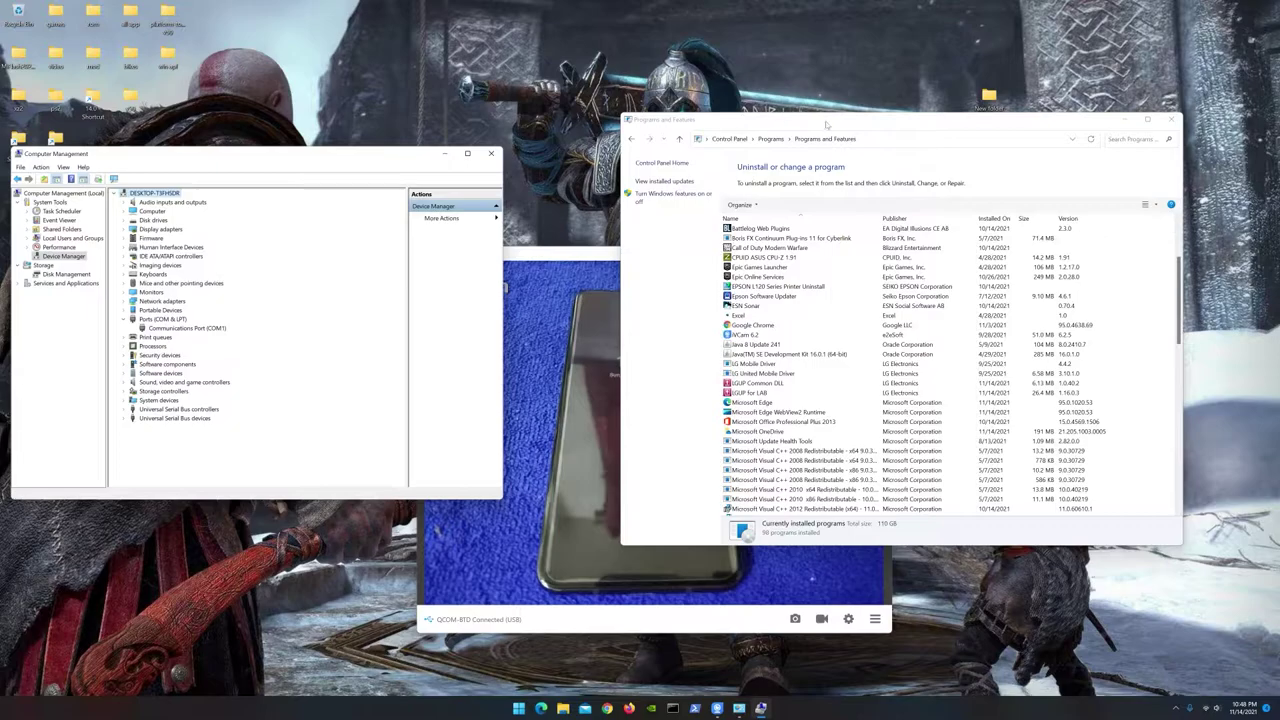
{"action": "left_click", "coordinate": [1172, 121]}
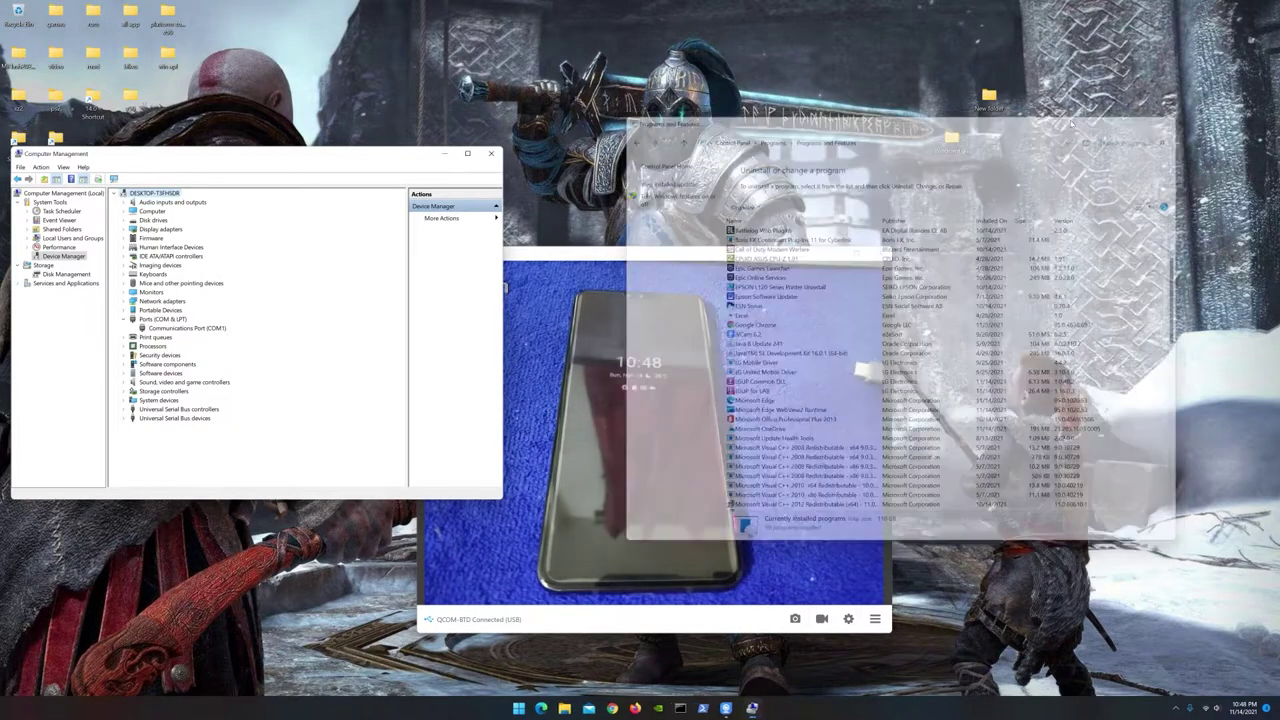
{"action": "left_click_drag", "start_coordinate": [340, 153], "coordinate": [408, 105]}
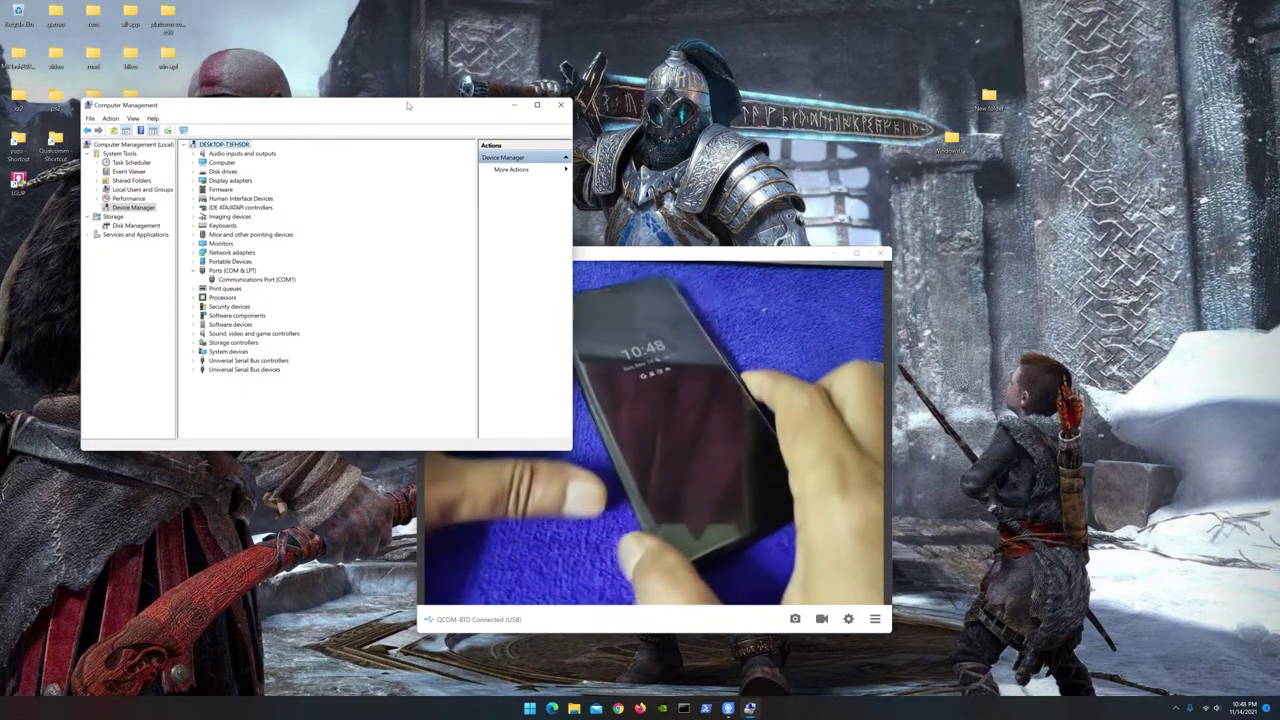
Move the iVCam window clear of Computer Management and select LGE AndroidNet USB Serial Port (COM19) in Device Manager.
{"action": "left_click", "coordinate": [661, 254]}
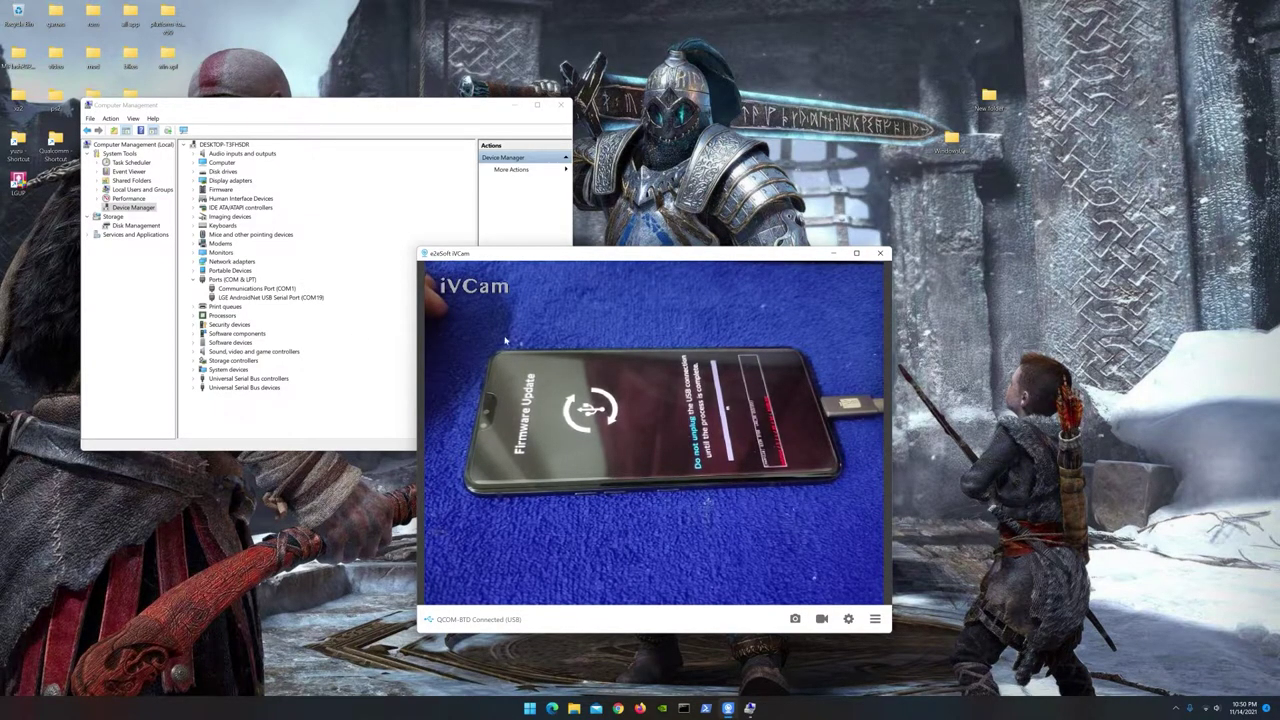
{"action": "left_click_drag", "start_coordinate": [625, 256], "coordinate": [792, 256]}
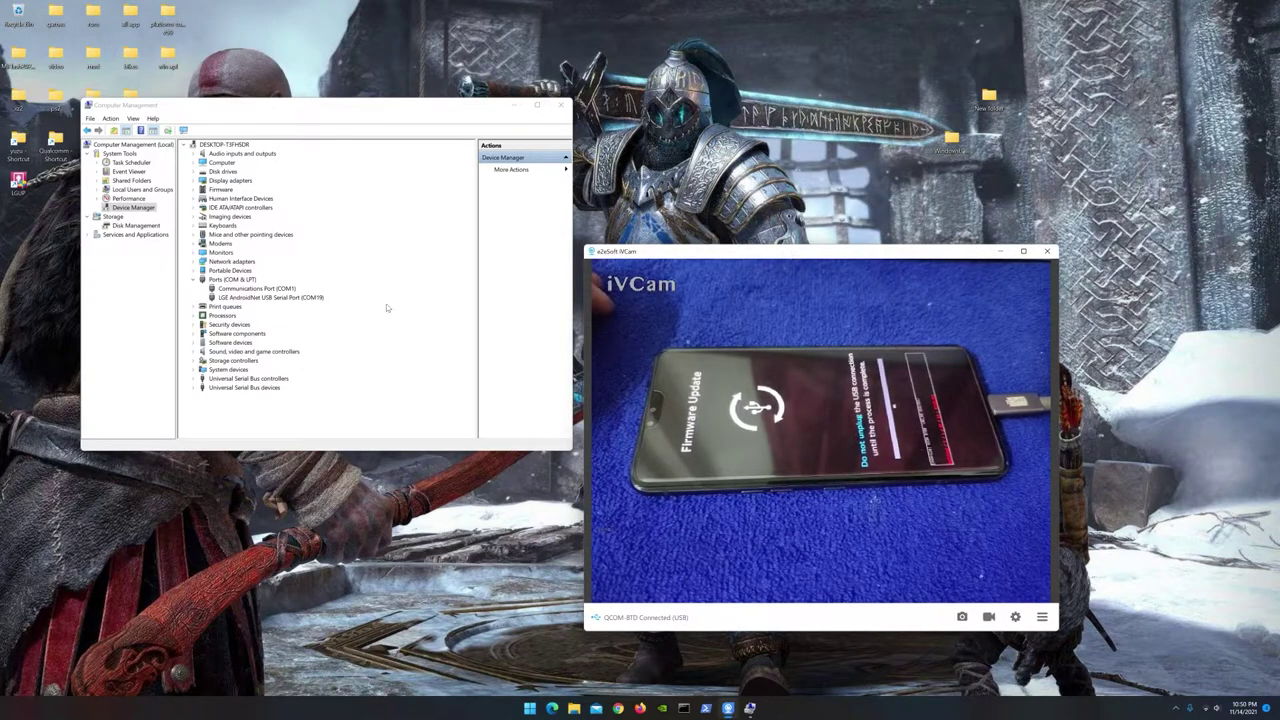
{"action": "left_click", "coordinate": [291, 297]}
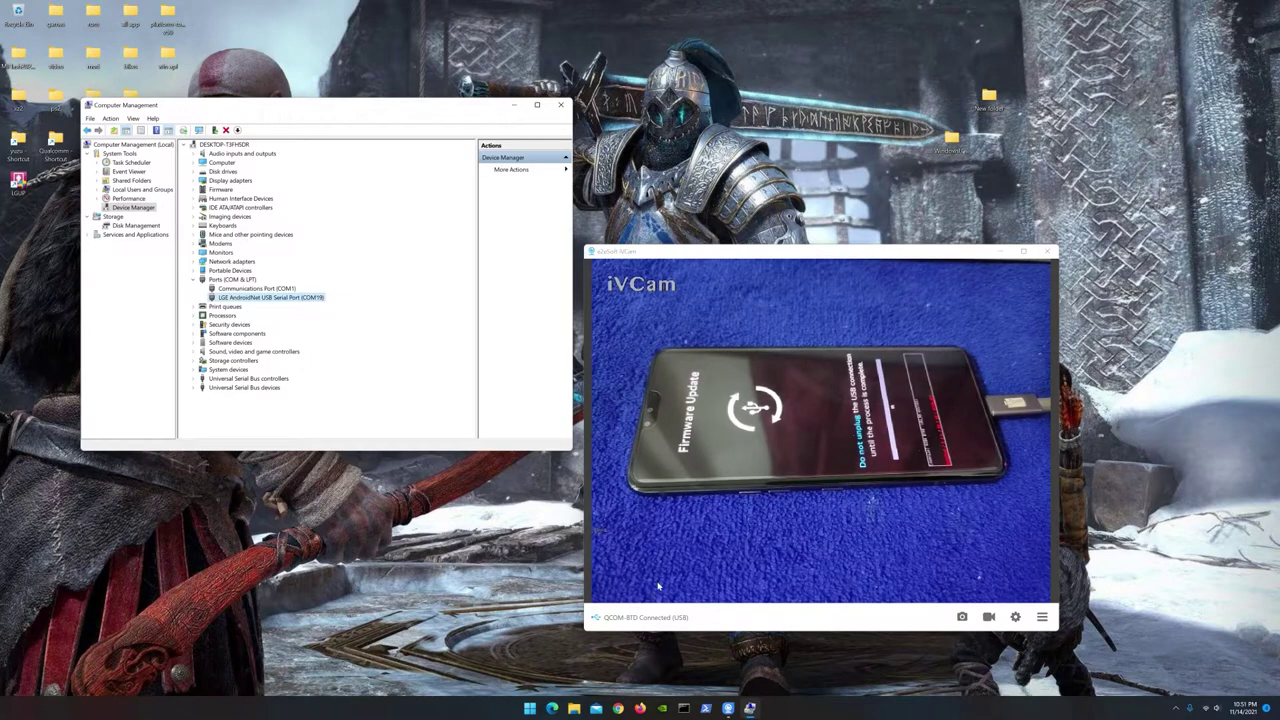
Switch to Firefox, open the bookmarked LG V50 ThinQ firmware page, and arrange the iVCam window behind the browser.
{"action": "left_click", "coordinate": [640, 708]}
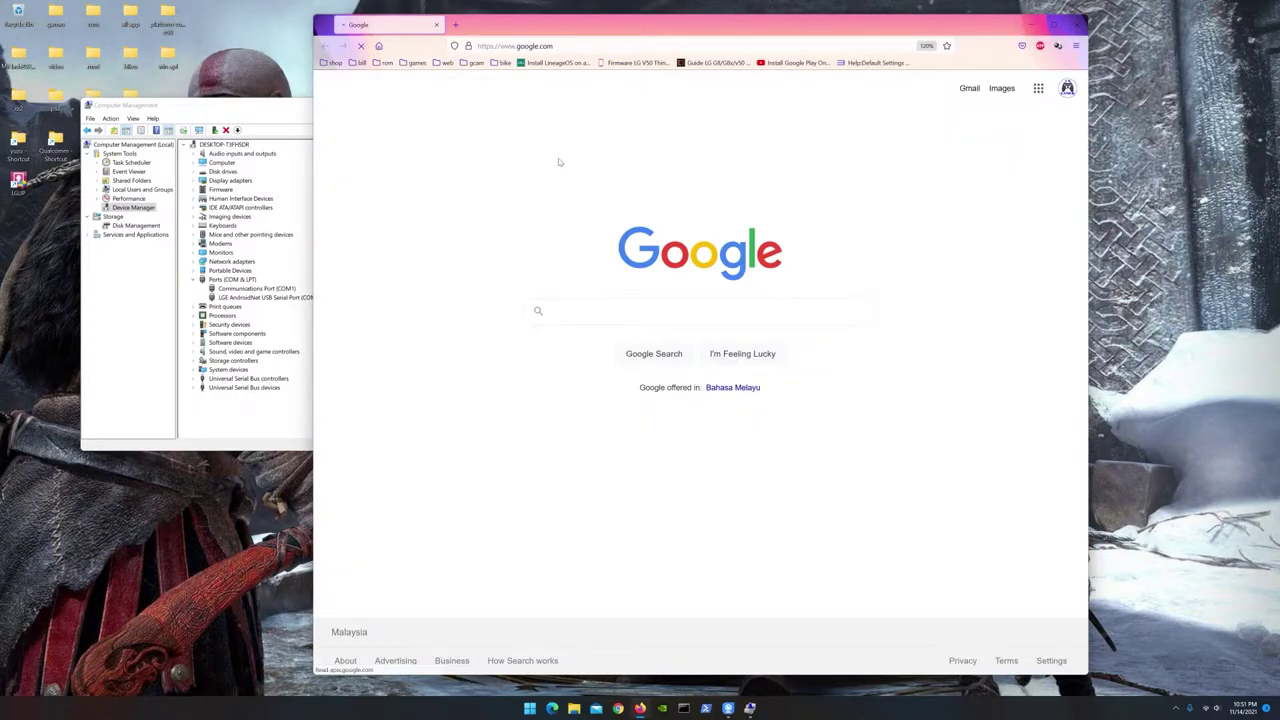
{"action": "left_click_drag", "start_coordinate": [757, 25], "coordinate": [544, 30]}
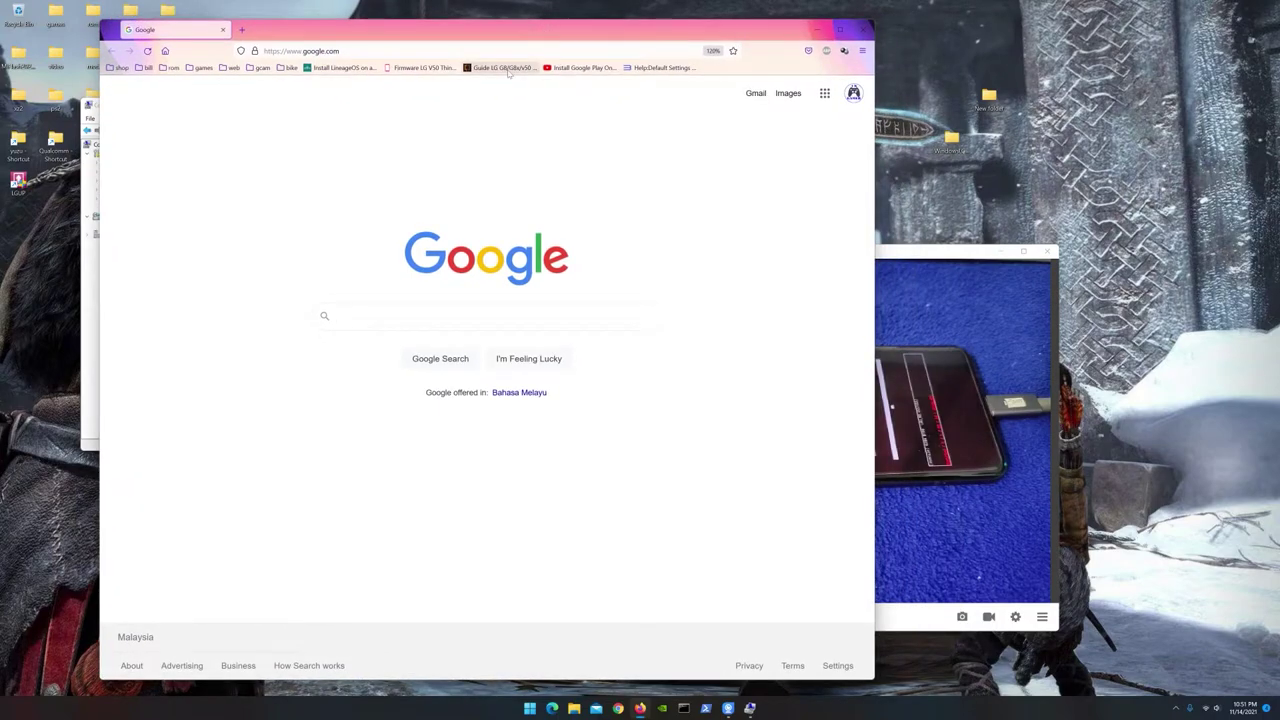
{"action": "left_click", "coordinate": [423, 67]}
{"action": "left_click_drag", "start_coordinate": [924, 255], "coordinate": [954, 179]}
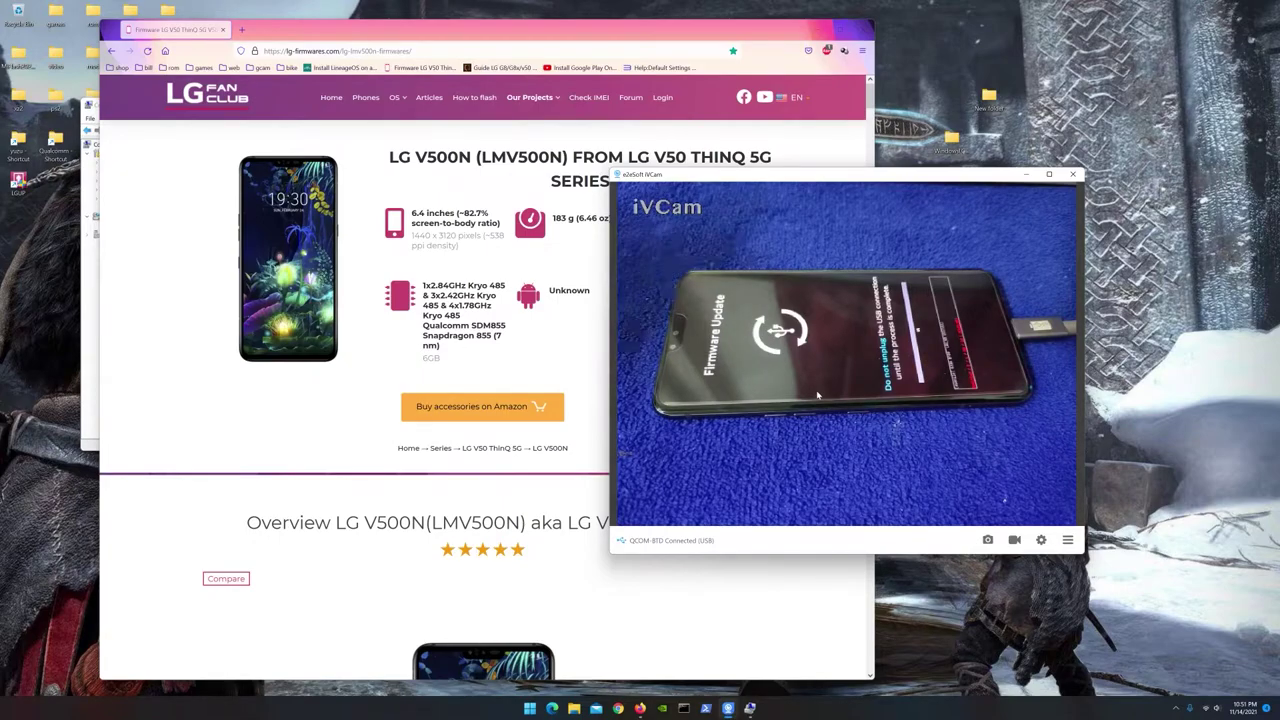
{"action": "left_click", "coordinate": [218, 365]}
Examine the LG V500N firmware list, comparing the OPEN, KT and LGU KDZ files by region and Android version.
{"action": "scroll", "coordinate": [218, 365], "scroll_direction": "down", "scroll_amount": 5}
{"action": "scroll", "coordinate": [253, 356], "scroll_direction": "down", "scroll_amount": 8}
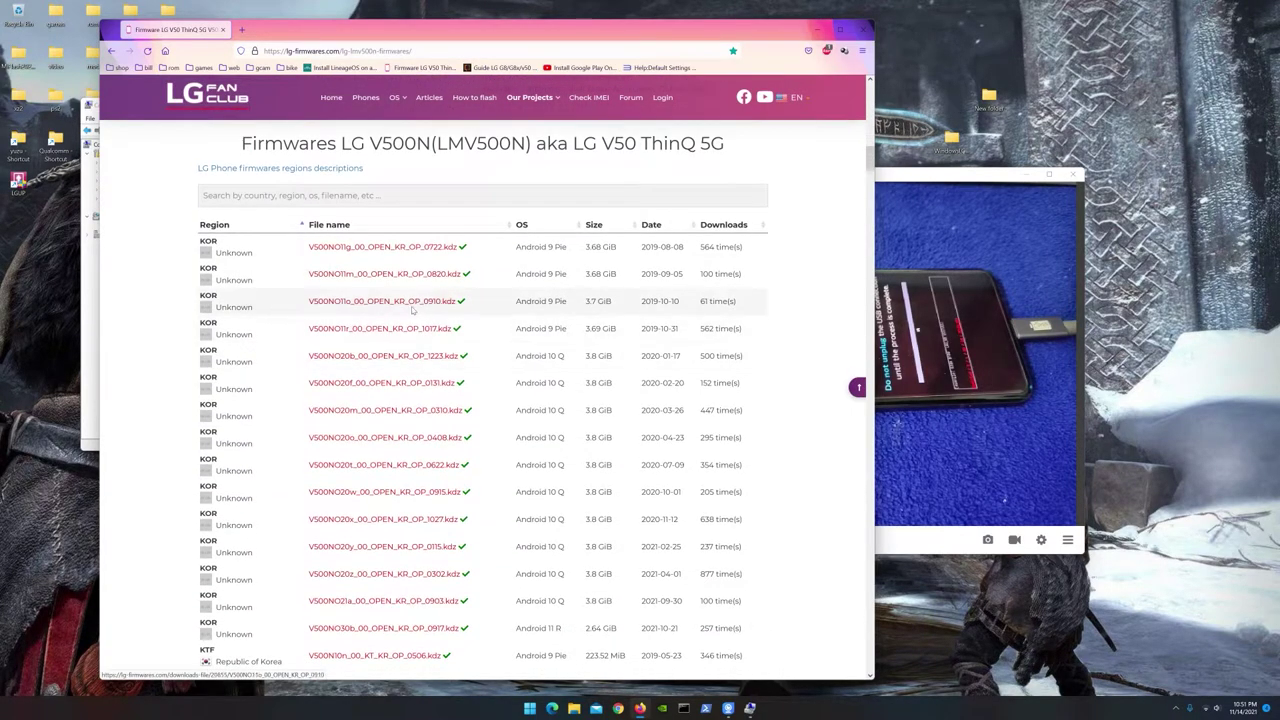
{"action": "scroll", "coordinate": [271, 277], "scroll_direction": "down", "scroll_amount": 2}
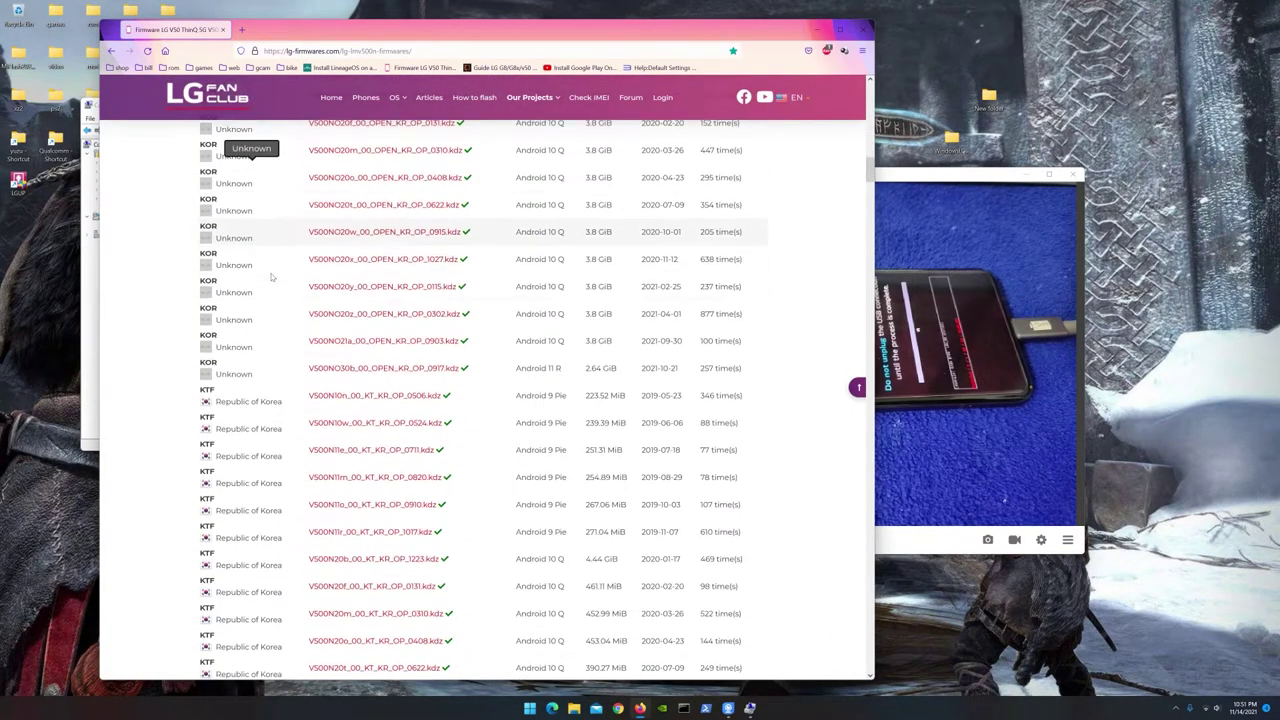
{"action": "scroll", "coordinate": [409, 196], "scroll_direction": "down", "scroll_amount": 3}
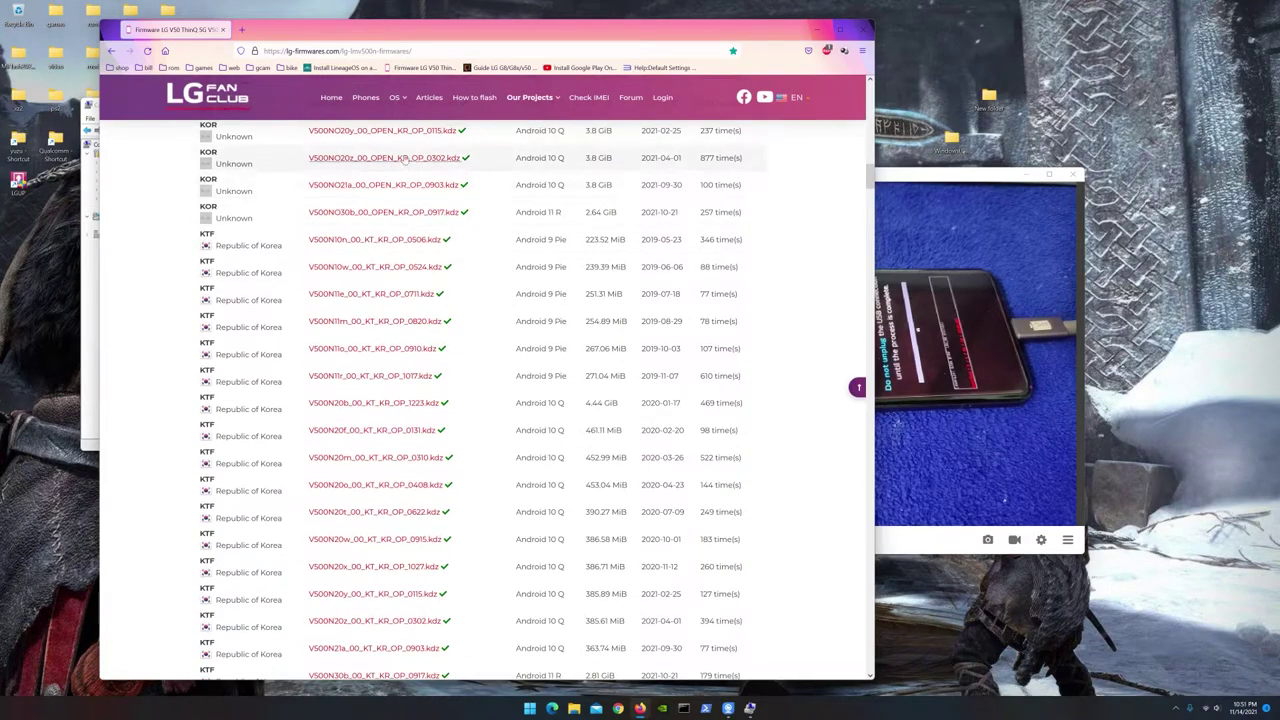
{"action": "scroll", "coordinate": [303, 305], "scroll_direction": "down", "scroll_amount": 6}
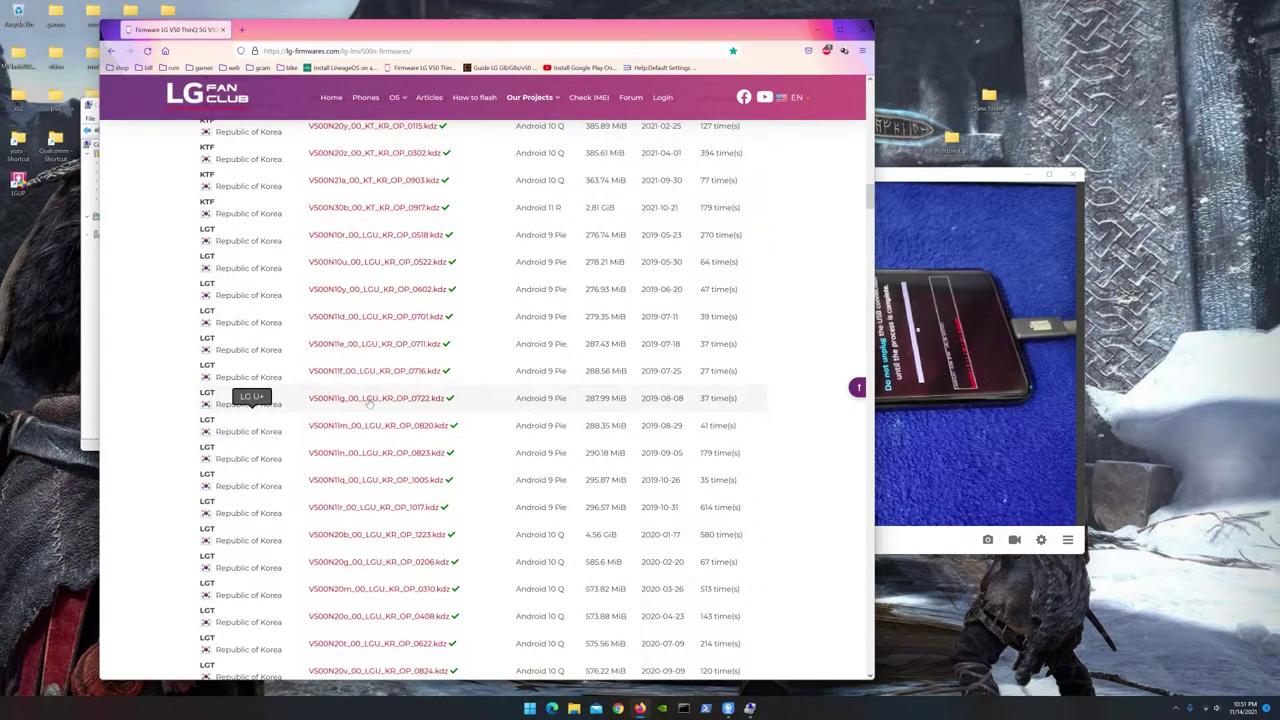
{"action": "scroll", "coordinate": [453, 350], "scroll_direction": "up", "scroll_amount": 3}
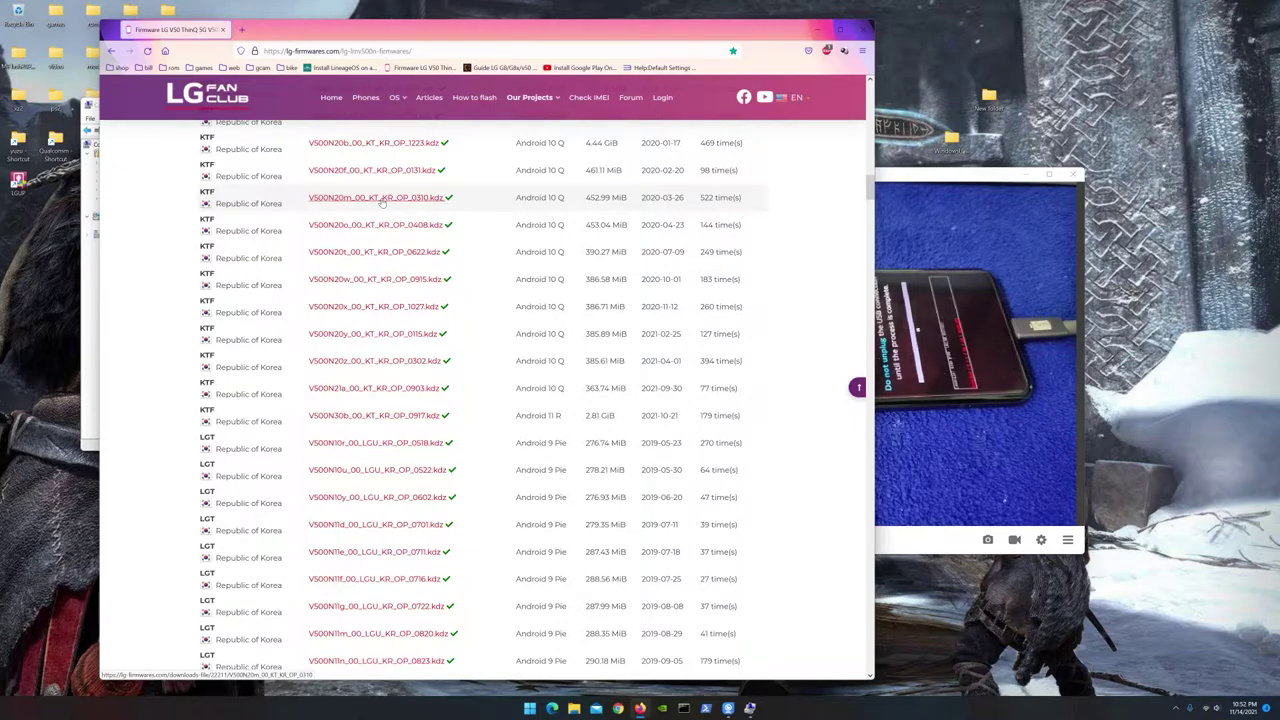
{"action": "scroll", "coordinate": [381, 202], "scroll_direction": "up", "scroll_amount": 3}
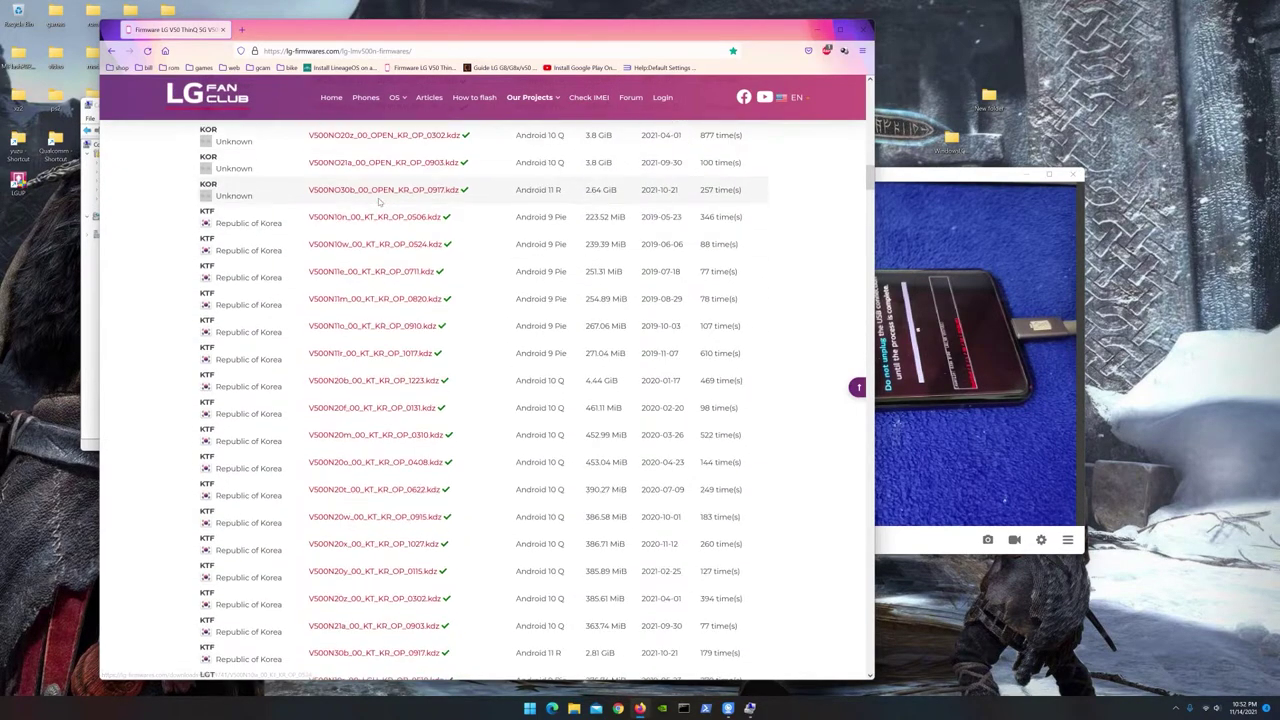
{"action": "scroll", "coordinate": [379, 202], "scroll_direction": "up", "scroll_amount": 1}
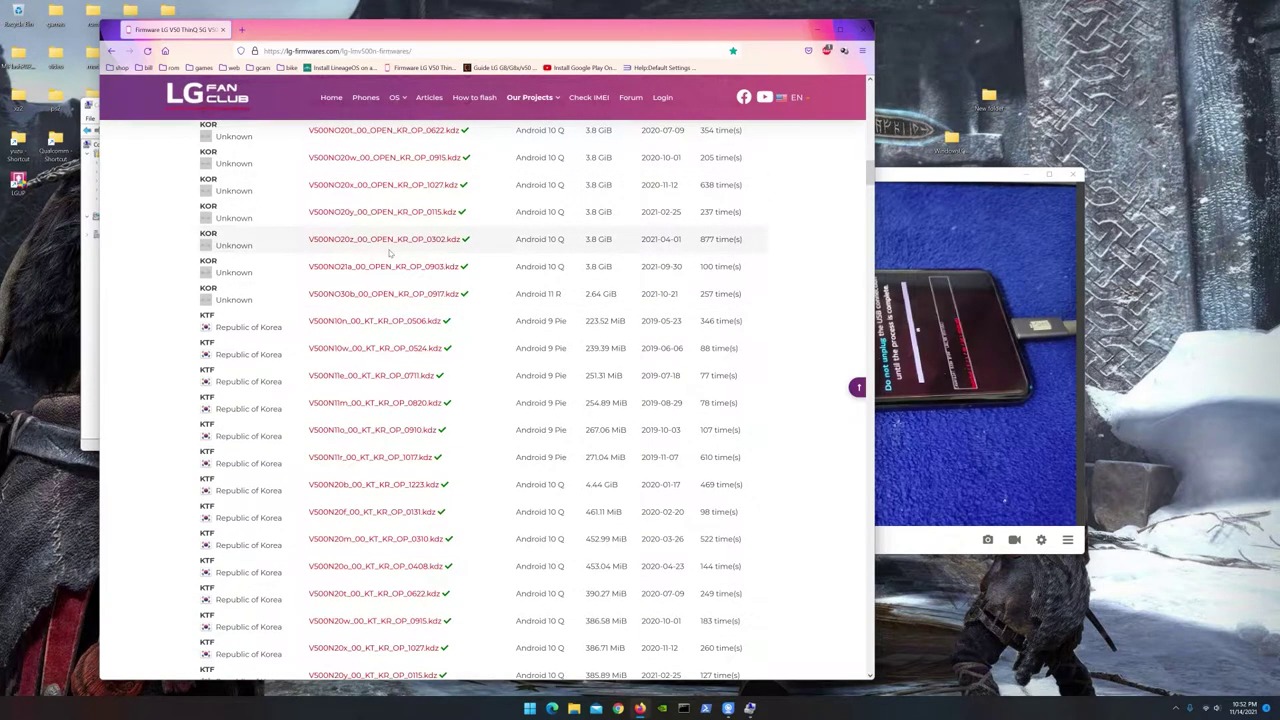